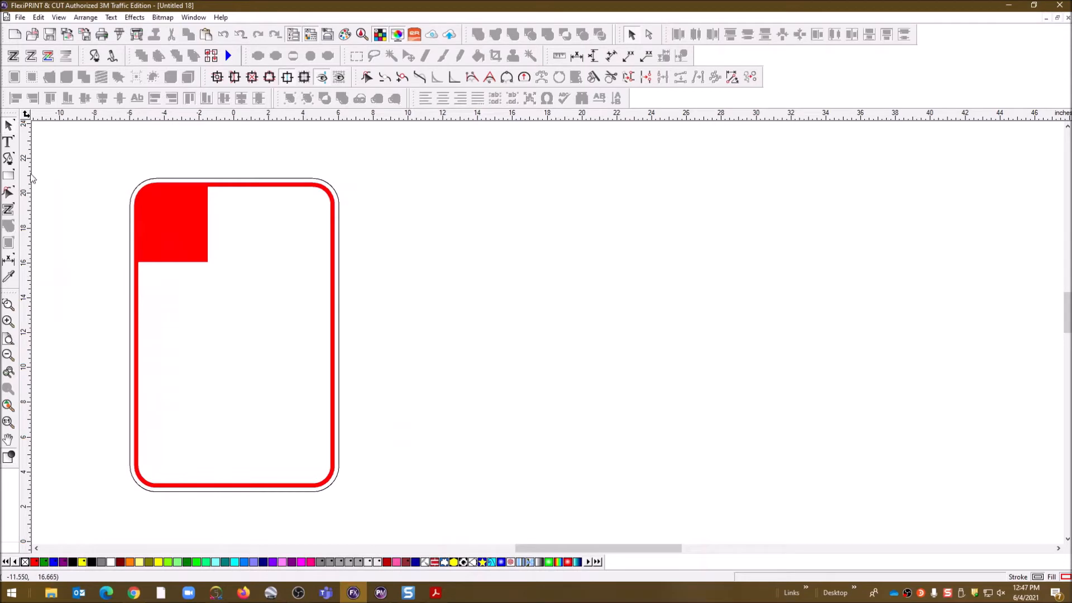
Add a horizontal guide near the top and scroll down to empty canvas
{"action": "left_click_drag", "start_coordinate": [84, 120], "coordinate": [57, 545]}
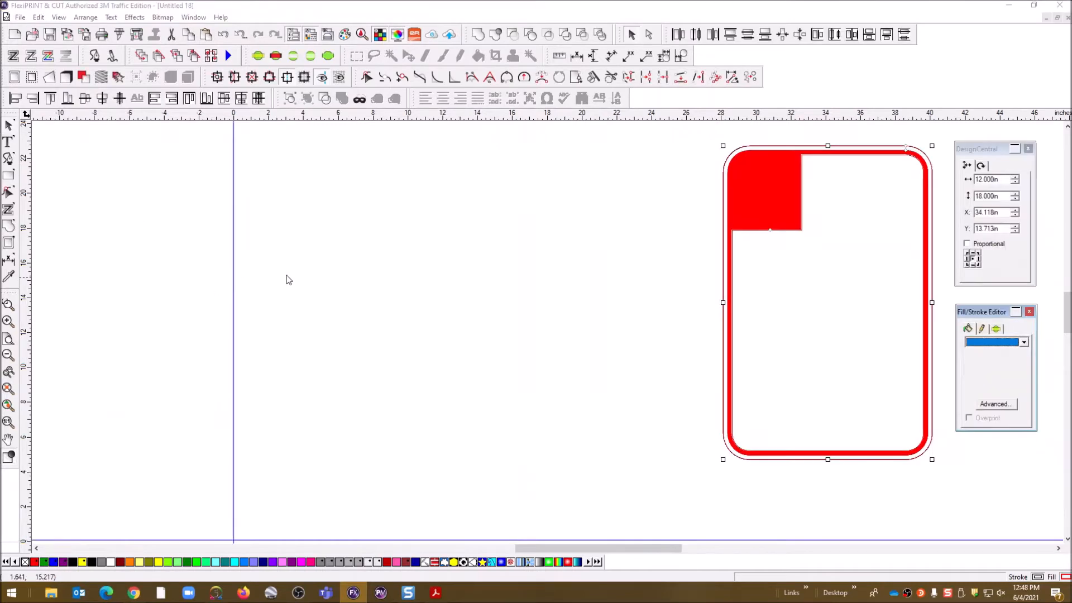
{"action": "left_click_drag", "start_coordinate": [1066, 299], "coordinate": [1066, 335]}
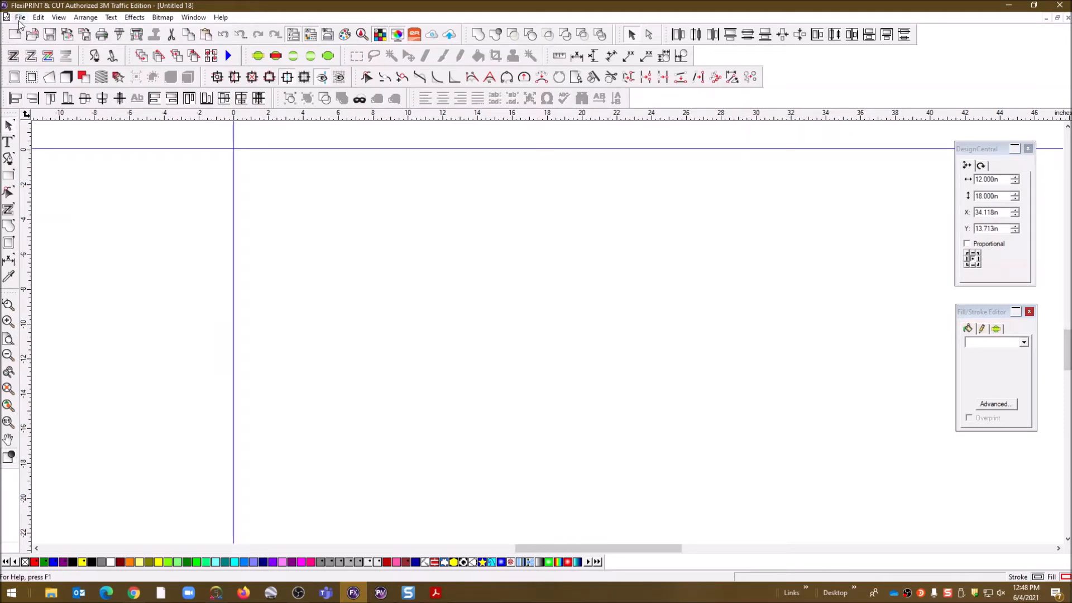
Draw a rectangle and set Width 12 in, Height 18 in, corner radius 1.5 in
{"action": "left_click", "coordinate": [8, 177]}
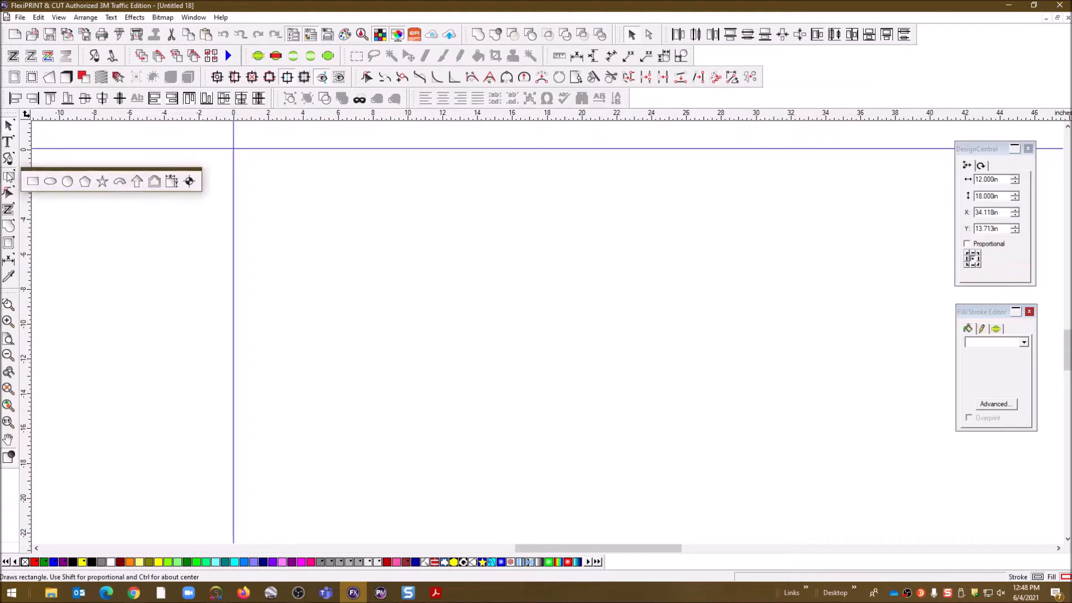
{"action": "left_click", "coordinate": [32, 186]}
{"action": "left_click_drag", "start_coordinate": [303, 198], "coordinate": [473, 430]}
{"action": "left_click_drag", "start_coordinate": [1000, 180], "coordinate": [968, 198]}
{"action": "type", "text": "12"}
{"action": "type", "text": "18"}
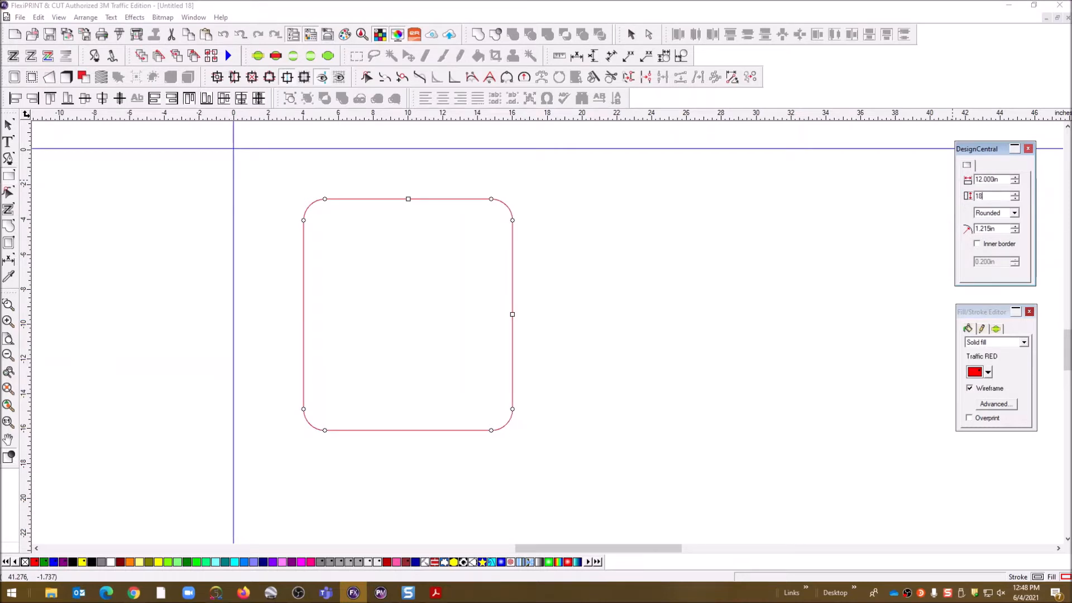
{"action": "left_click", "coordinate": [1002, 229]}
{"action": "type", "text": "1.50"}
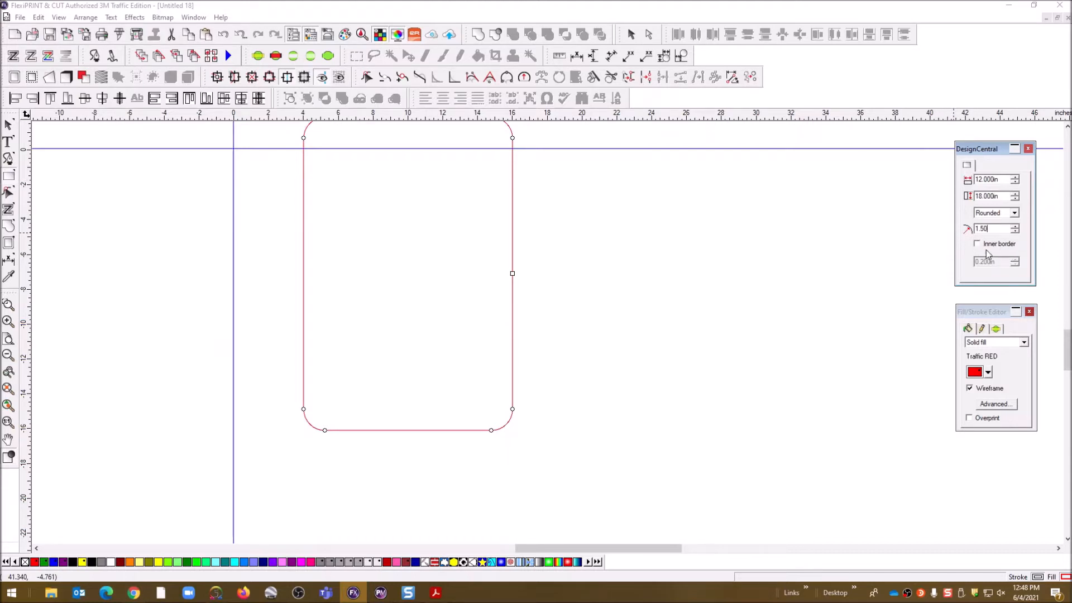
{"action": "key", "text": "Return"}
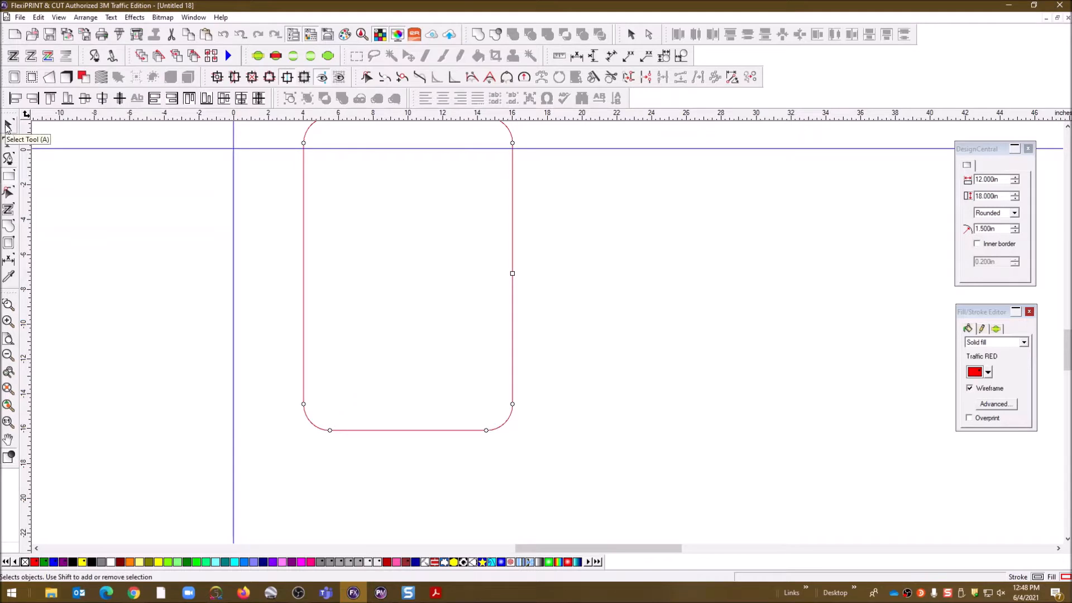
Align the rectangle's left edge to the vertical guide and top edge to the horizontal guide
{"action": "scroll", "coordinate": [532, 324], "scroll_direction": "up", "scroll_amount": 3}
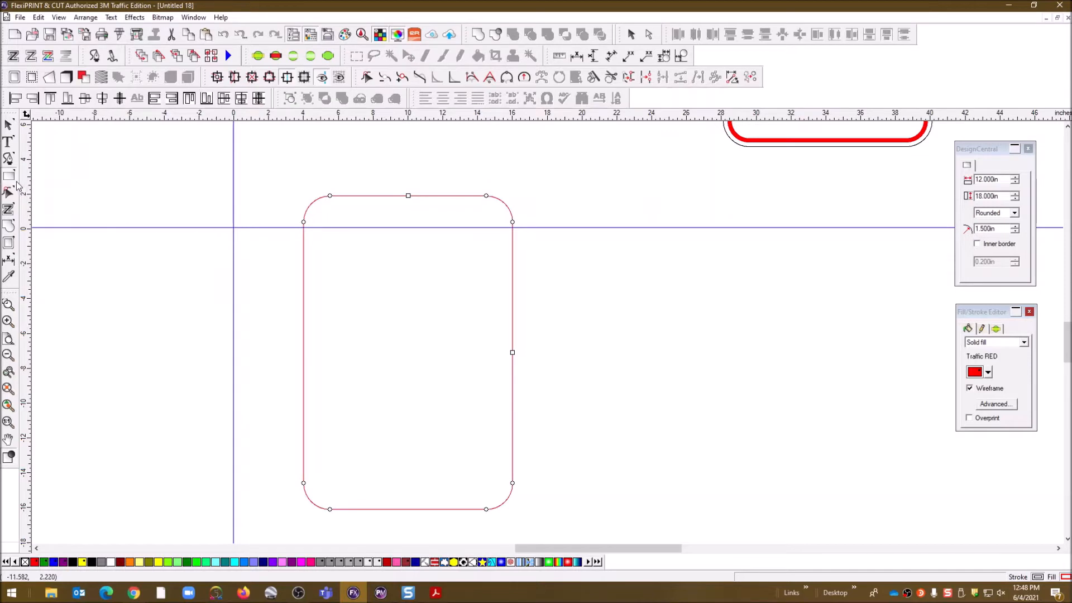
{"action": "left_click", "coordinate": [6, 126]}
{"action": "left_click", "coordinate": [235, 336]}
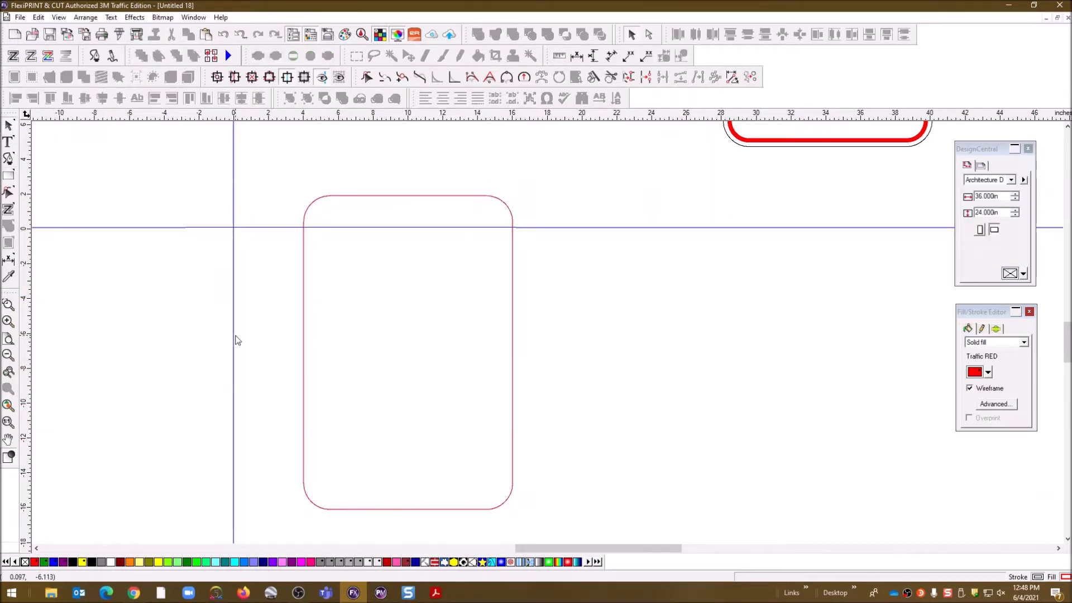
{"action": "left_click", "coordinate": [234, 333]}
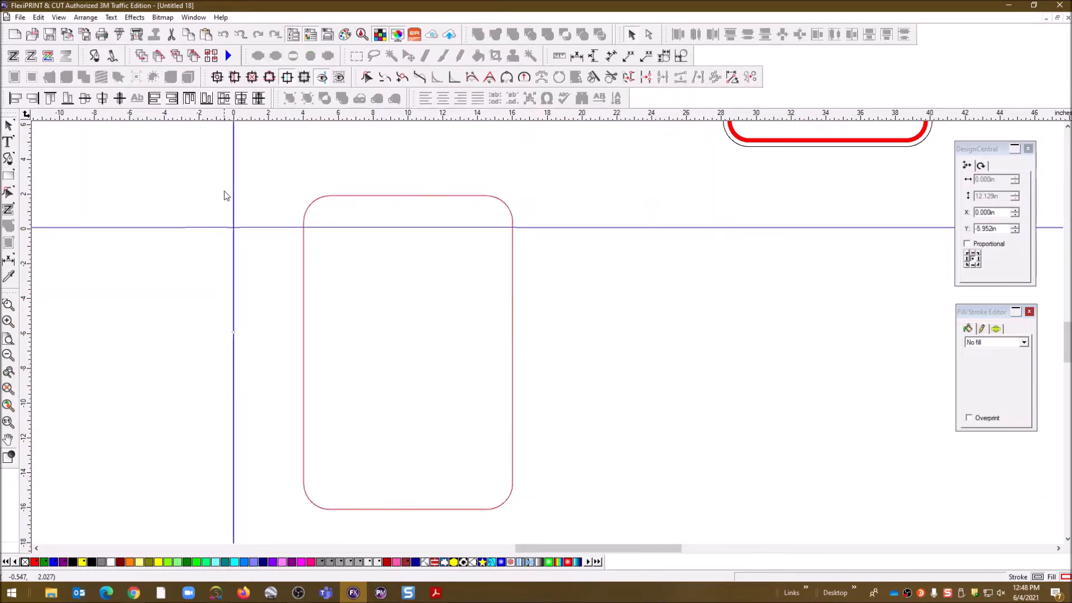
{"action": "scroll", "coordinate": [244, 357], "scroll_direction": "down", "scroll_amount": 3}
{"action": "scroll", "coordinate": [244, 357], "scroll_direction": "up", "scroll_amount": 2}
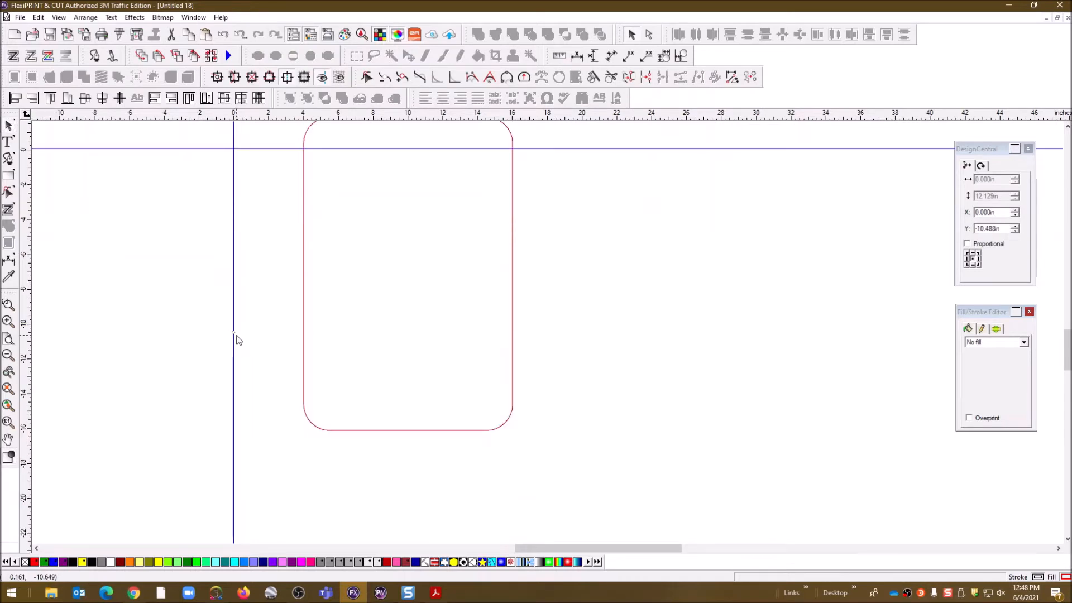
{"action": "left_click", "coordinate": [305, 256]}
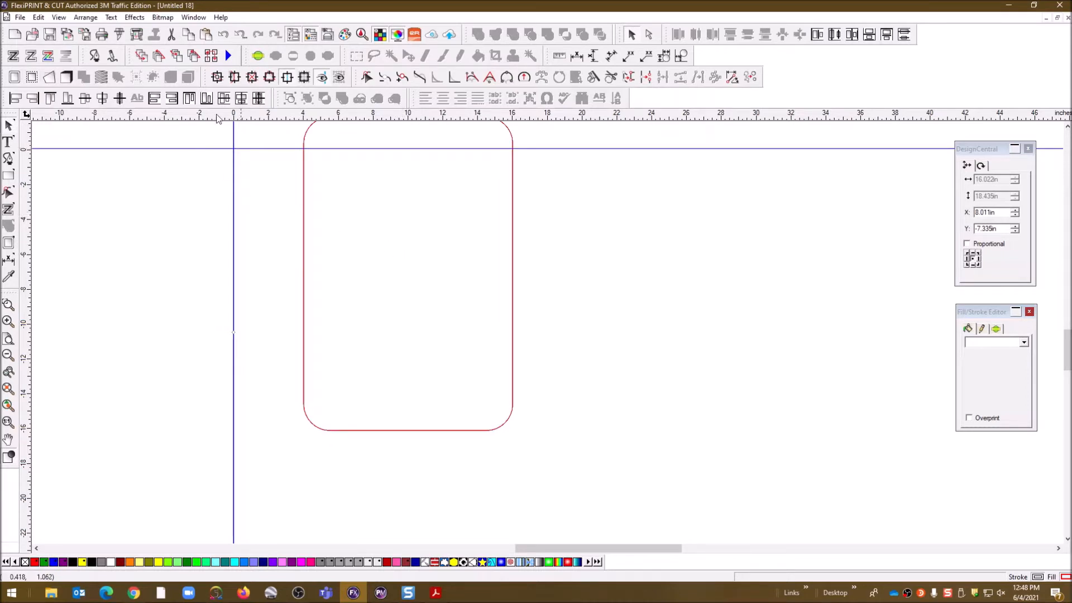
{"action": "left_click", "coordinate": [16, 103]}
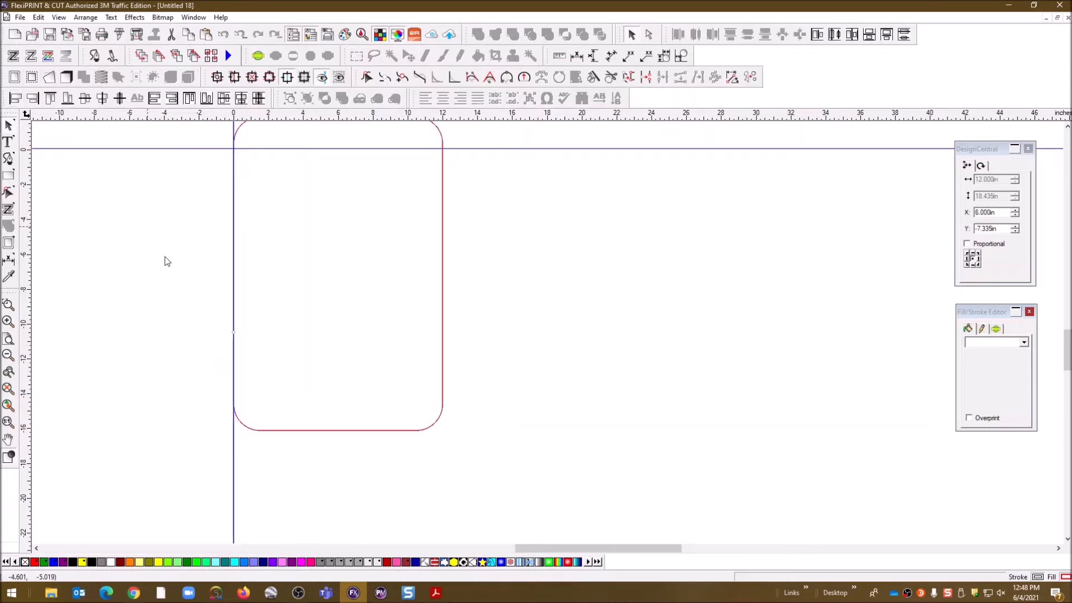
{"action": "scroll", "coordinate": [263, 431], "scroll_direction": "up", "scroll_amount": 3}
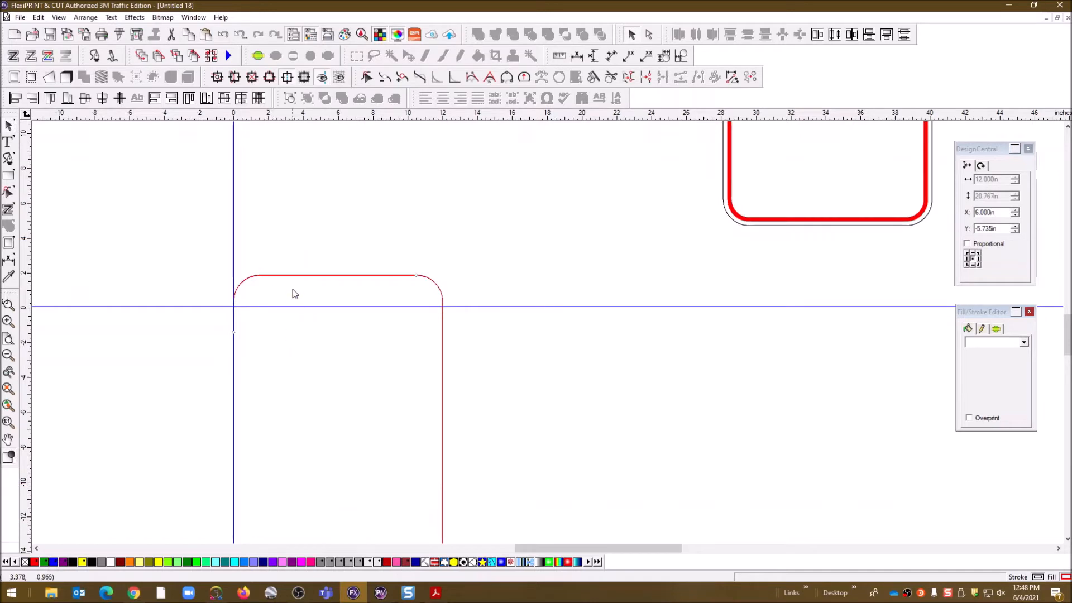
{"action": "left_click", "coordinate": [285, 307]}
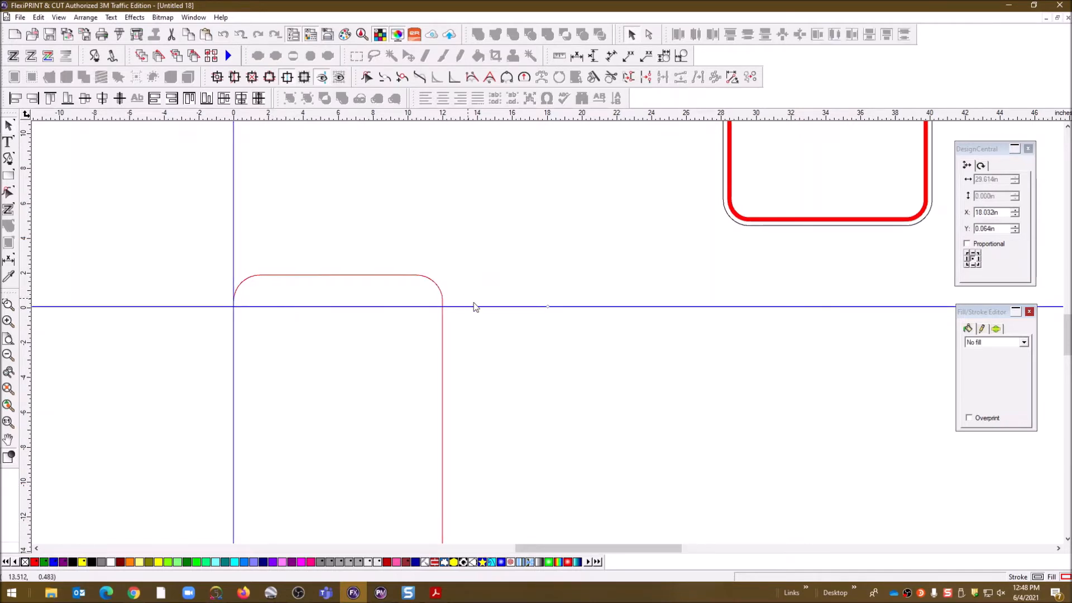
{"action": "left_click", "coordinate": [382, 275]}
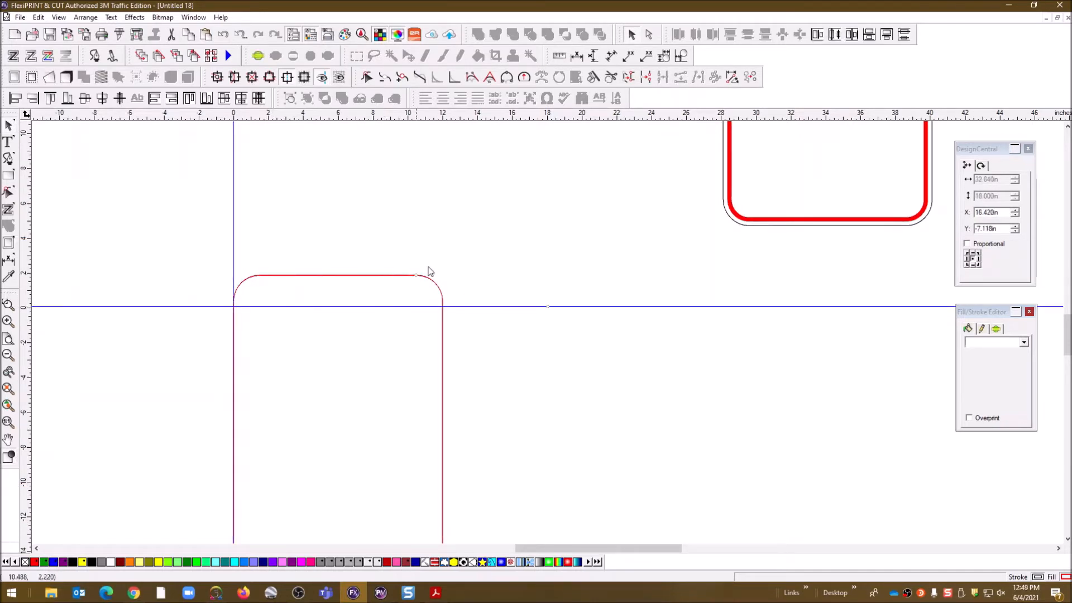
{"action": "left_click", "coordinate": [51, 100]}
Drag out a new vertical guide and a mid-height horizontal guide across the rectangle
{"action": "scroll", "coordinate": [675, 382], "scroll_direction": "down", "scroll_amount": 3}
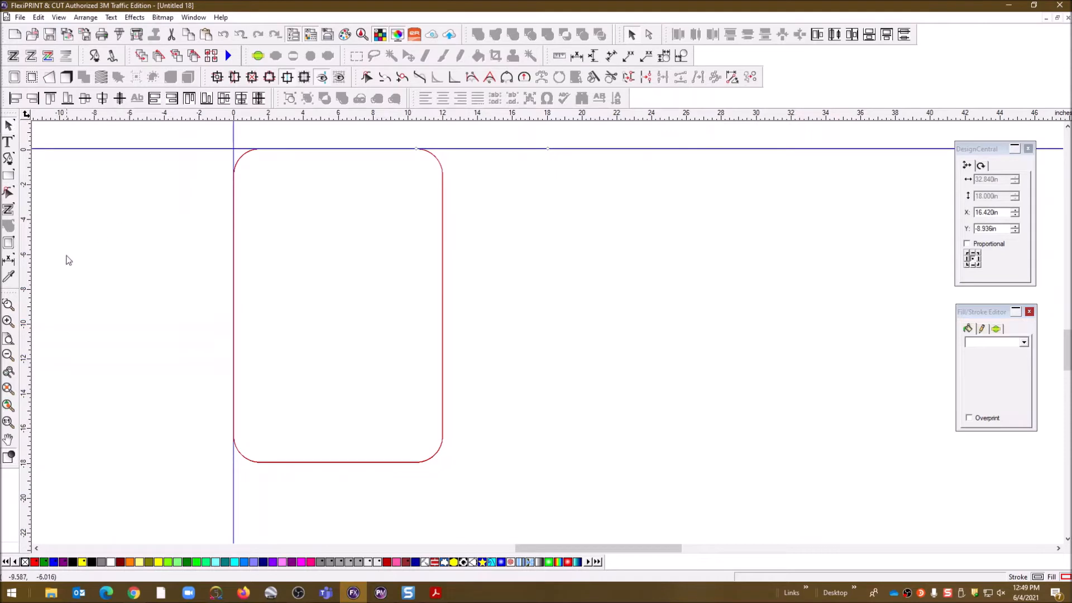
{"action": "left_click_drag", "start_coordinate": [29, 253], "coordinate": [329, 152]}
{"action": "left_click_drag", "start_coordinate": [179, 115], "coordinate": [189, 248]}
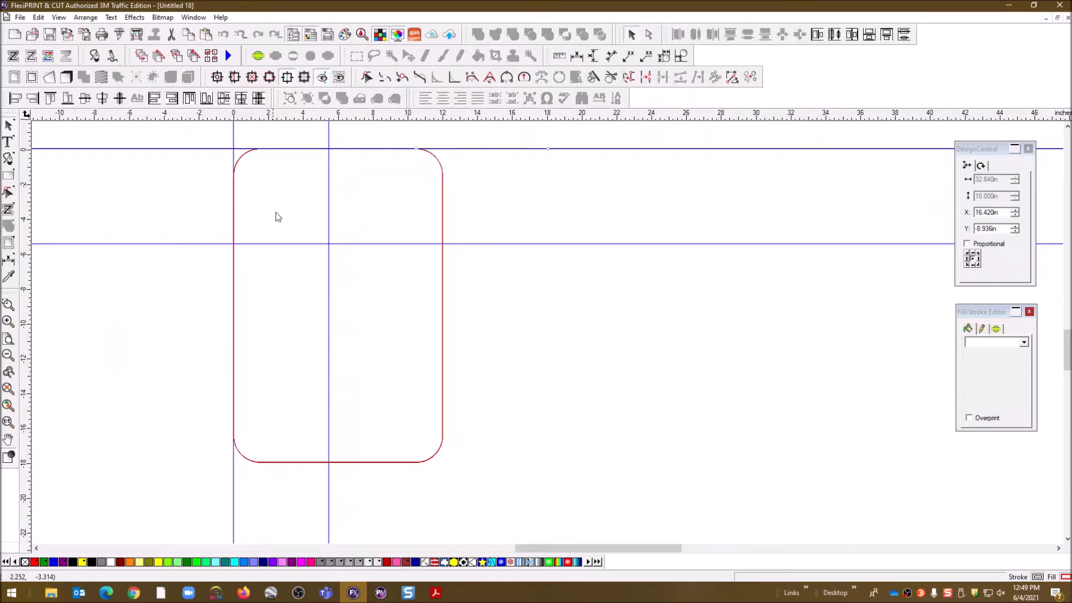
{"action": "scroll", "coordinate": [768, 292], "scroll_direction": "up", "scroll_amount": 3}
Move the reference sign next to the new rectangle
{"action": "left_click_drag", "start_coordinate": [756, 283], "coordinate": [567, 539]}
{"action": "scroll", "coordinate": [497, 260], "scroll_direction": "down", "scroll_amount": 5}
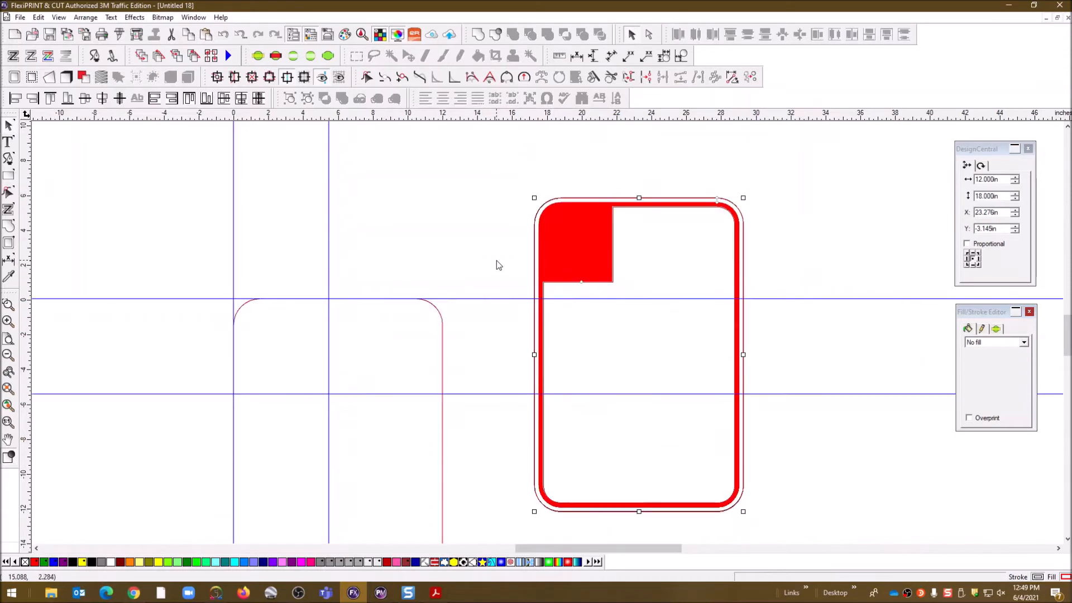
{"action": "scroll", "coordinate": [534, 198], "scroll_direction": "up", "scroll_amount": 3}
{"action": "left_click_drag", "start_coordinate": [575, 230], "coordinate": [577, 333]}
{"action": "left_click", "coordinate": [504, 249]}
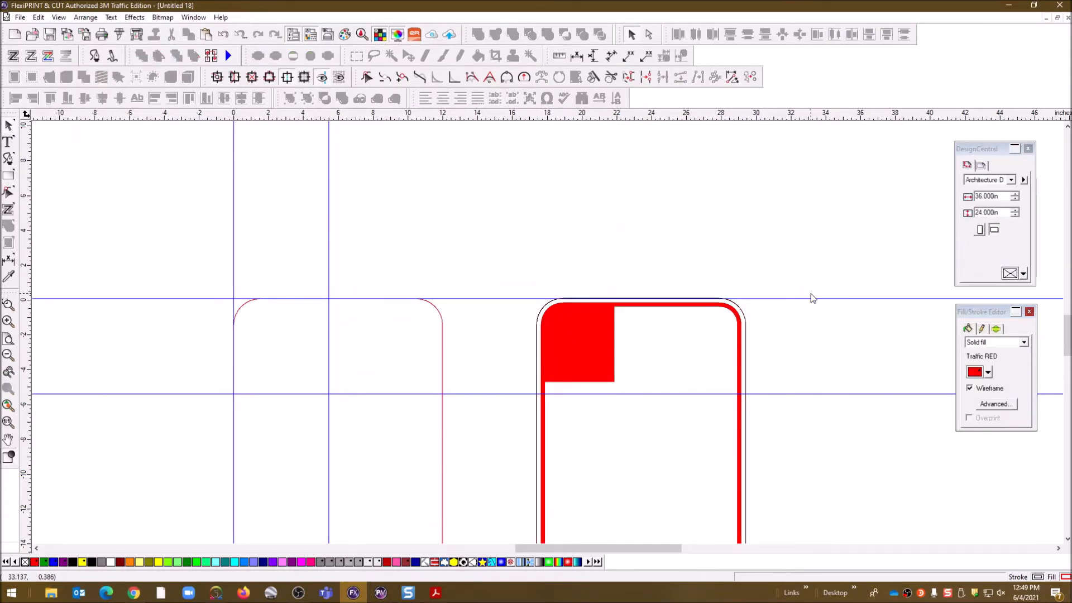
{"action": "scroll", "coordinate": [813, 299], "scroll_direction": "down", "scroll_amount": 2}
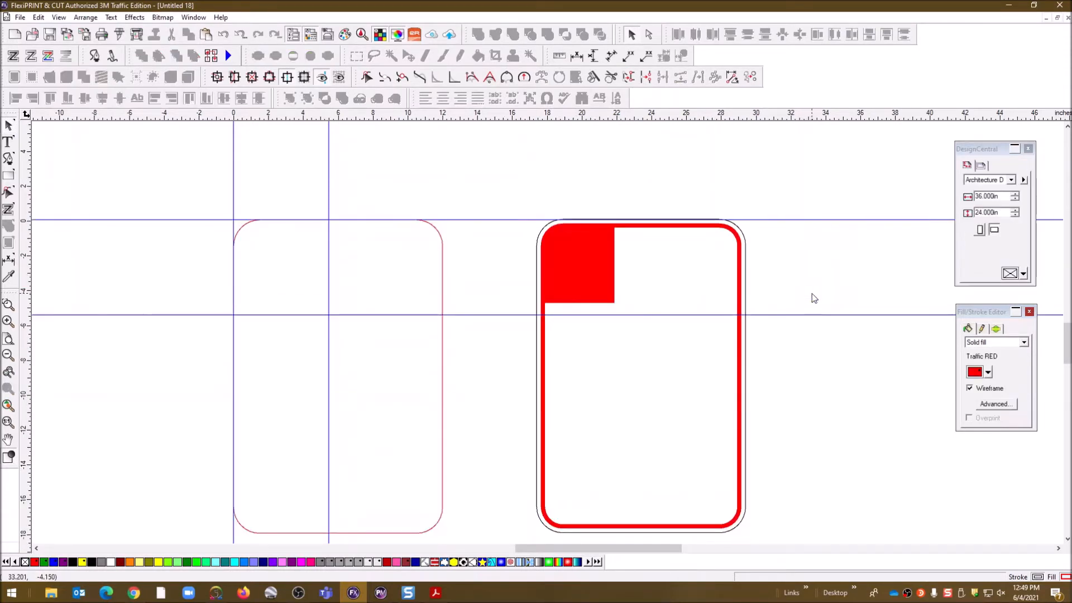
Give the left rounded rectangle a Traffic BLACK fill
{"action": "left_click", "coordinate": [443, 279]}
{"action": "left_click", "coordinate": [471, 277]}
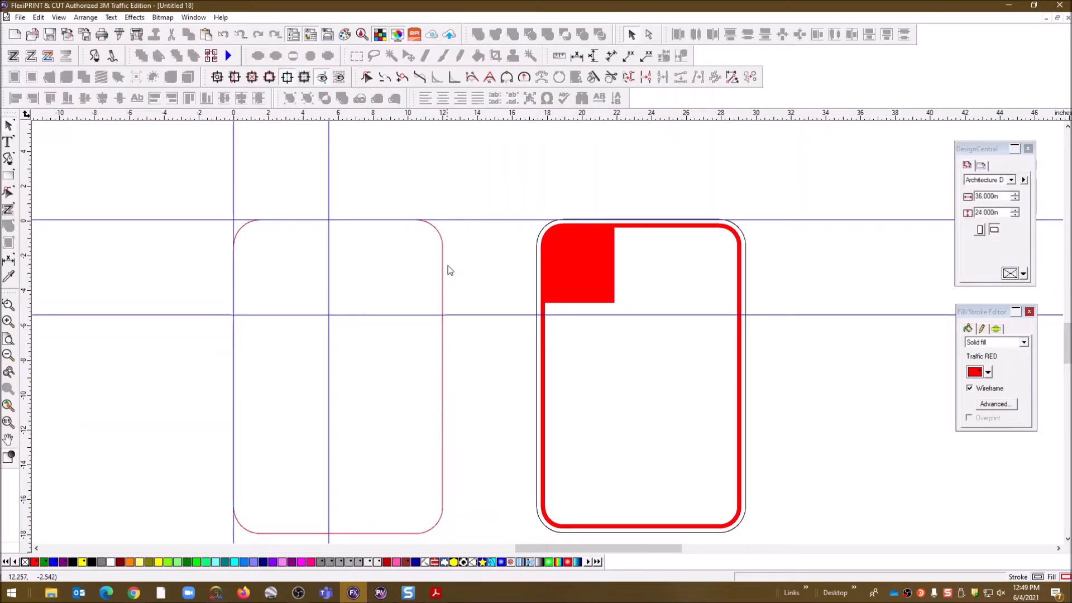
{"action": "left_click", "coordinate": [969, 388]}
{"action": "left_click", "coordinate": [443, 268]}
{"action": "left_click", "coordinate": [988, 373]}
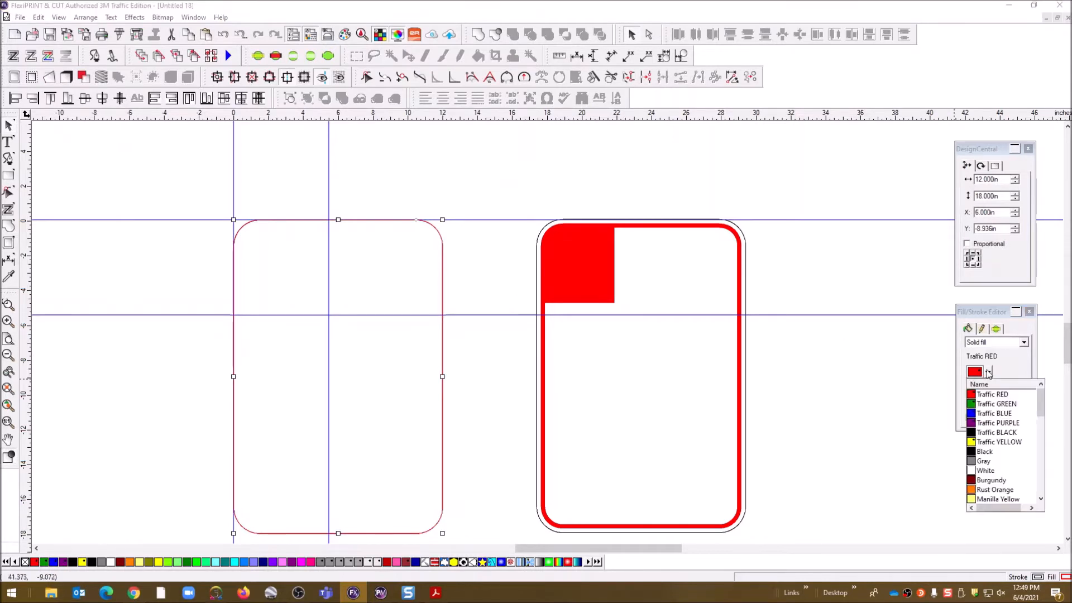
{"action": "left_click", "coordinate": [993, 432]}
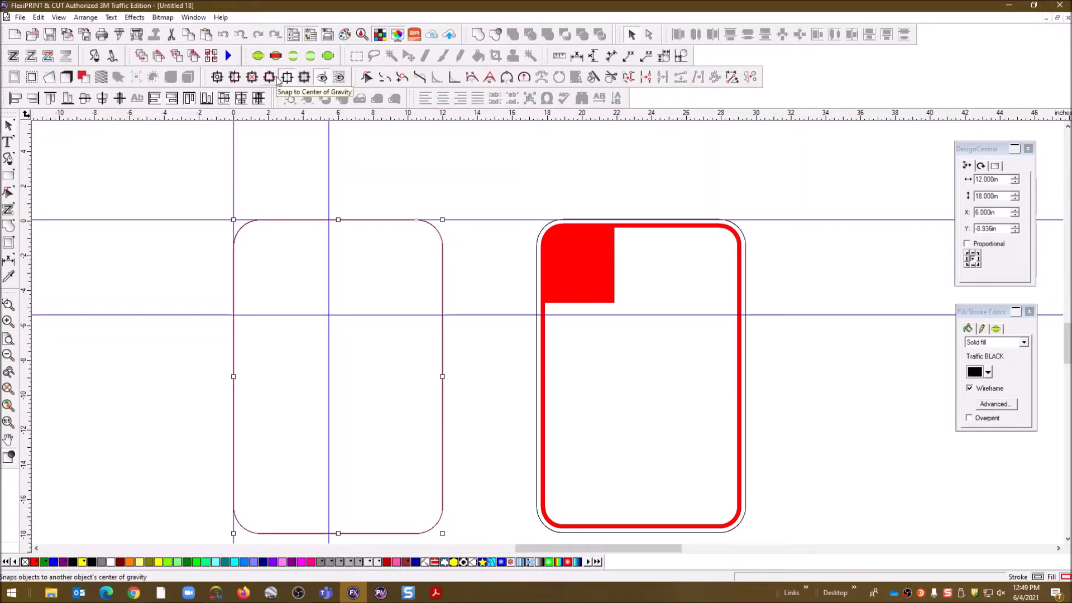
Apply an Outline effect set to Inline, 0.250 in width, keeping the original
{"action": "left_click", "coordinate": [134, 17]}
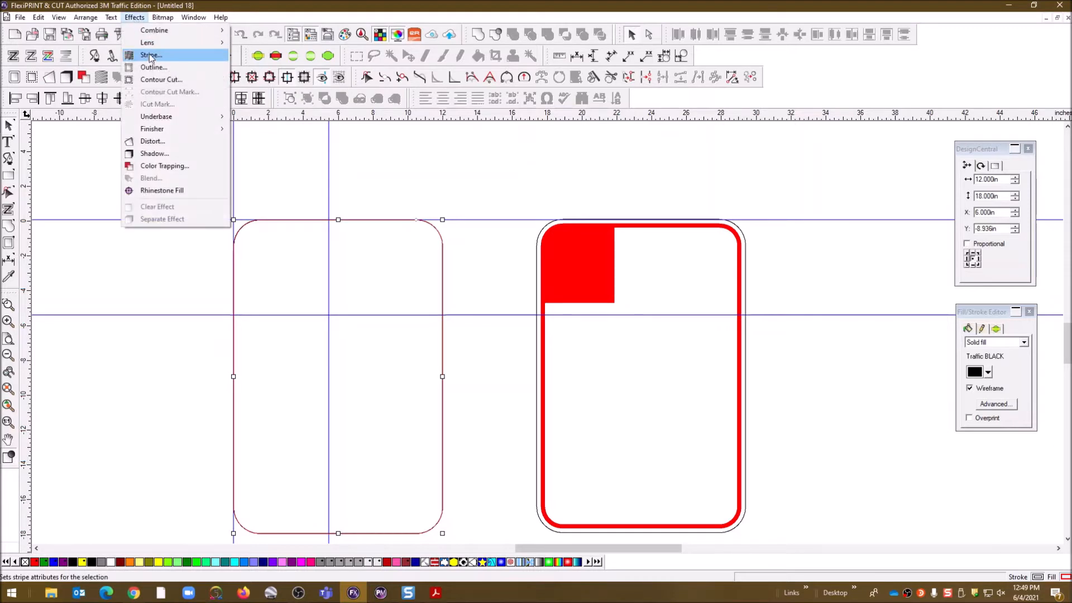
{"action": "left_click", "coordinate": [161, 68]}
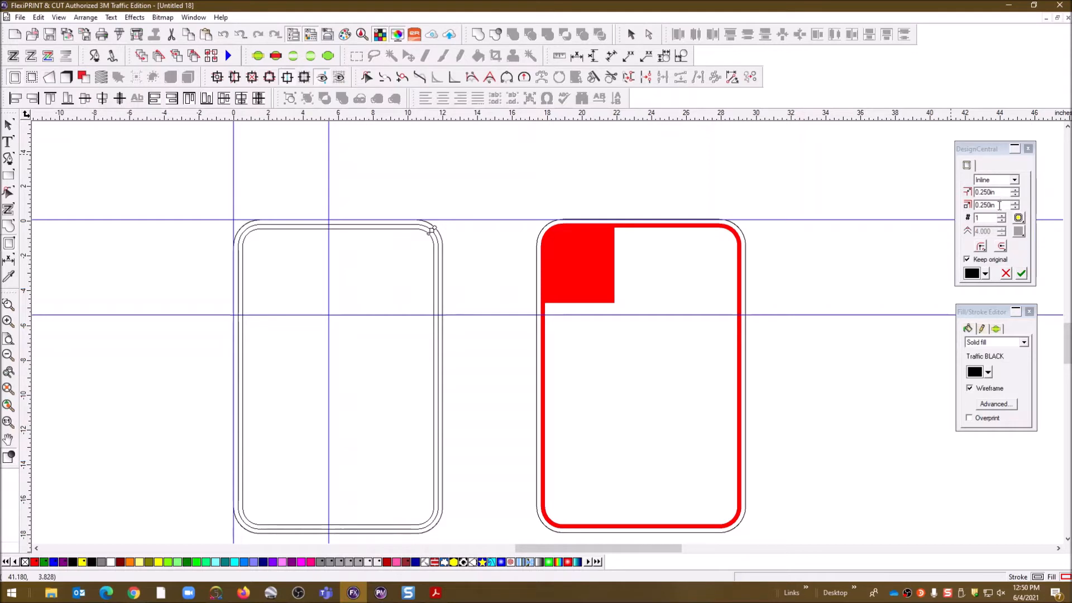
{"action": "left_click", "coordinate": [1021, 274]}
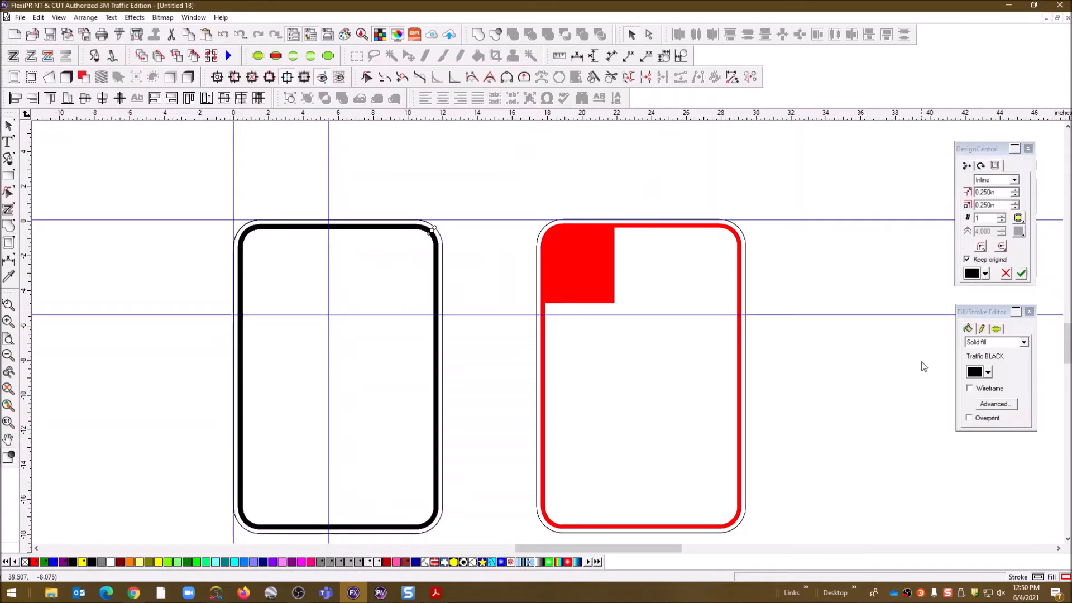
Recolour the rectangle's inline border Traffic RED
{"action": "left_click", "coordinate": [988, 372]}
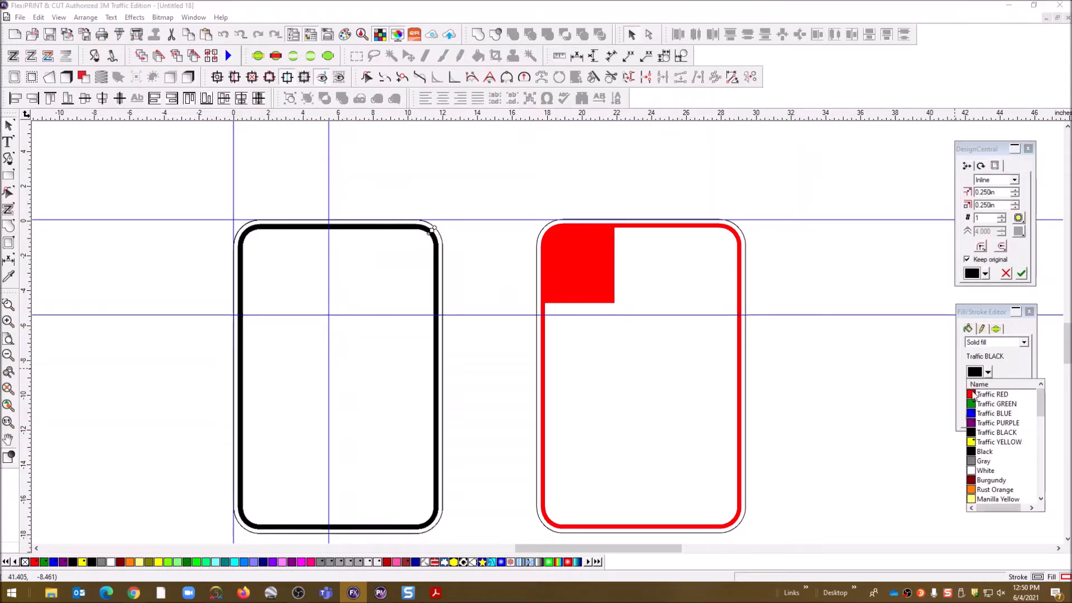
{"action": "left_click", "coordinate": [973, 395]}
{"action": "left_click", "coordinate": [567, 163]}
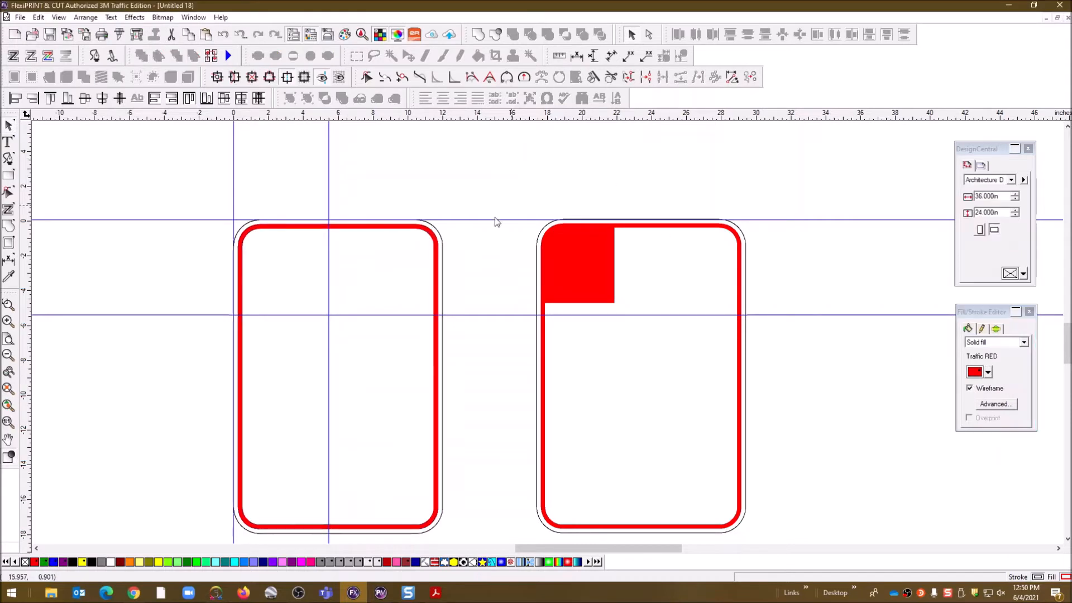
Separate the red border's outline, uncompound it into paths, and show shapes in wireframe
{"action": "left_click", "coordinate": [434, 239]}
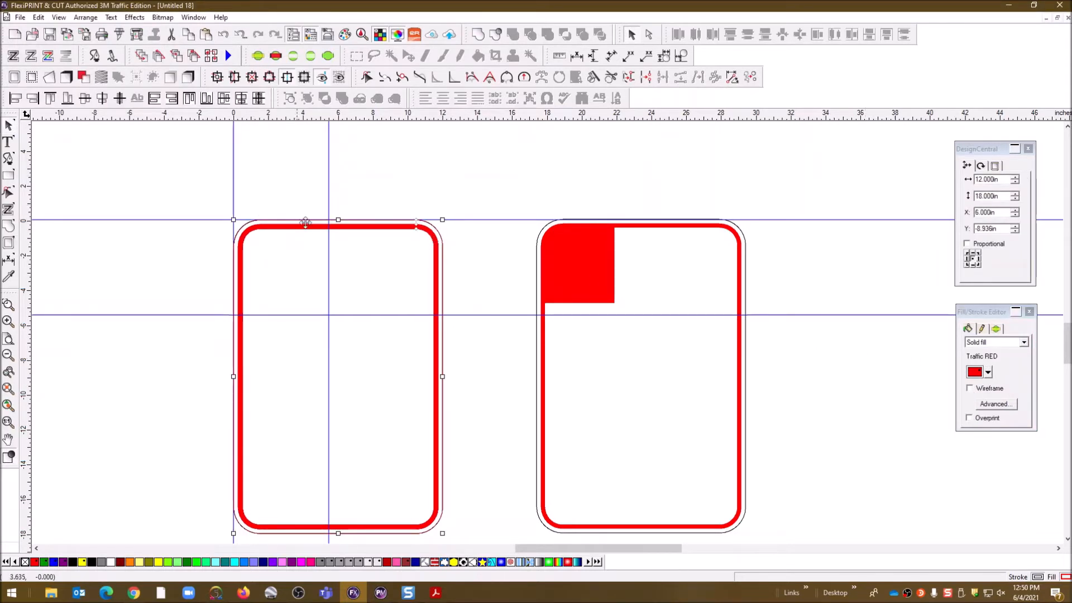
{"action": "right_click", "coordinate": [439, 256]}
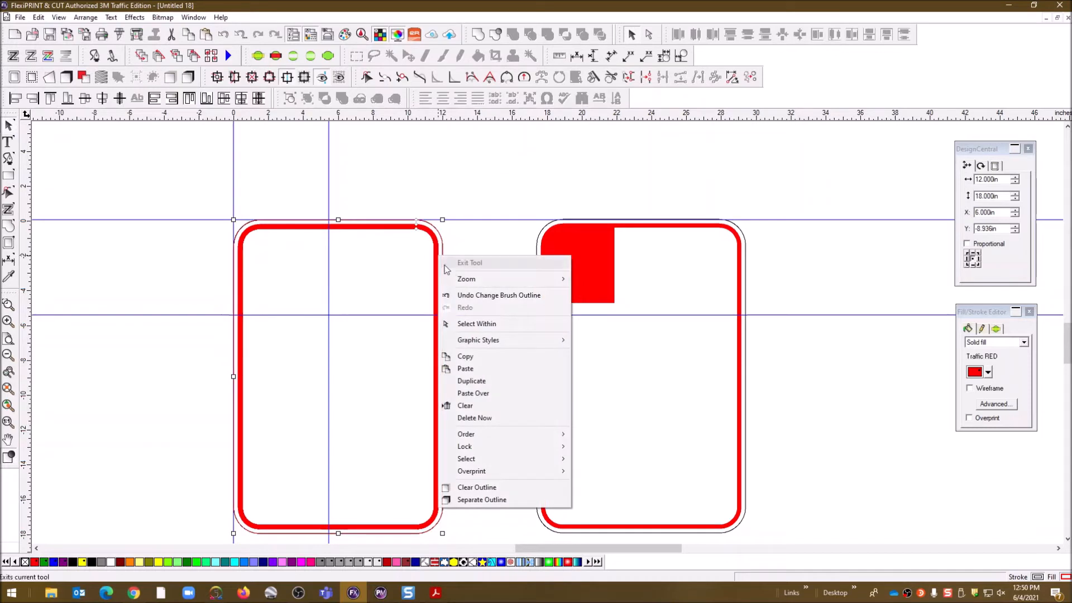
{"action": "left_click", "coordinate": [501, 500]}
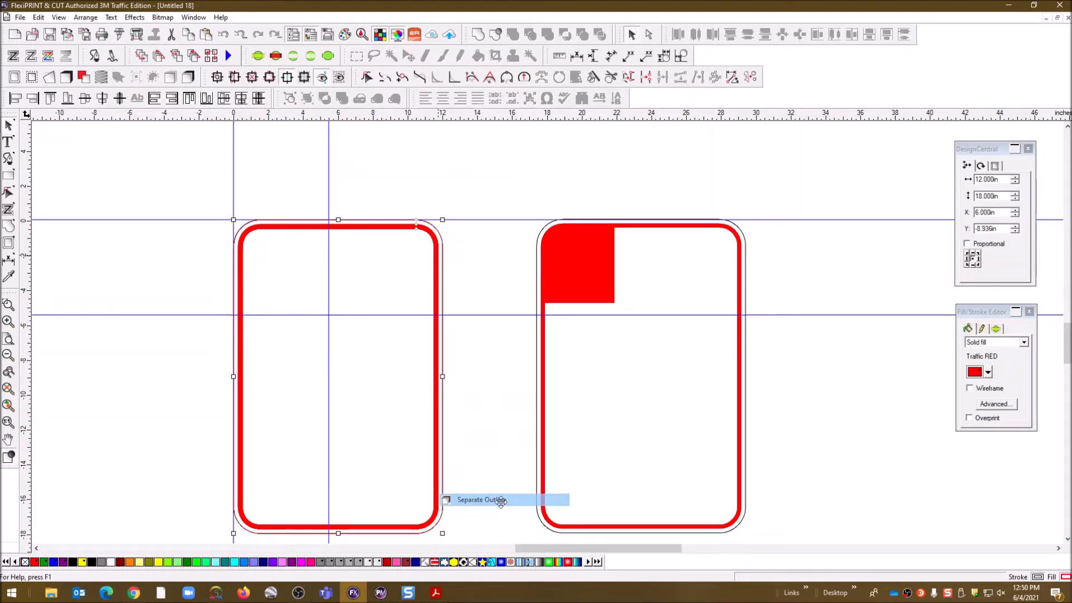
{"action": "left_click", "coordinate": [437, 277]}
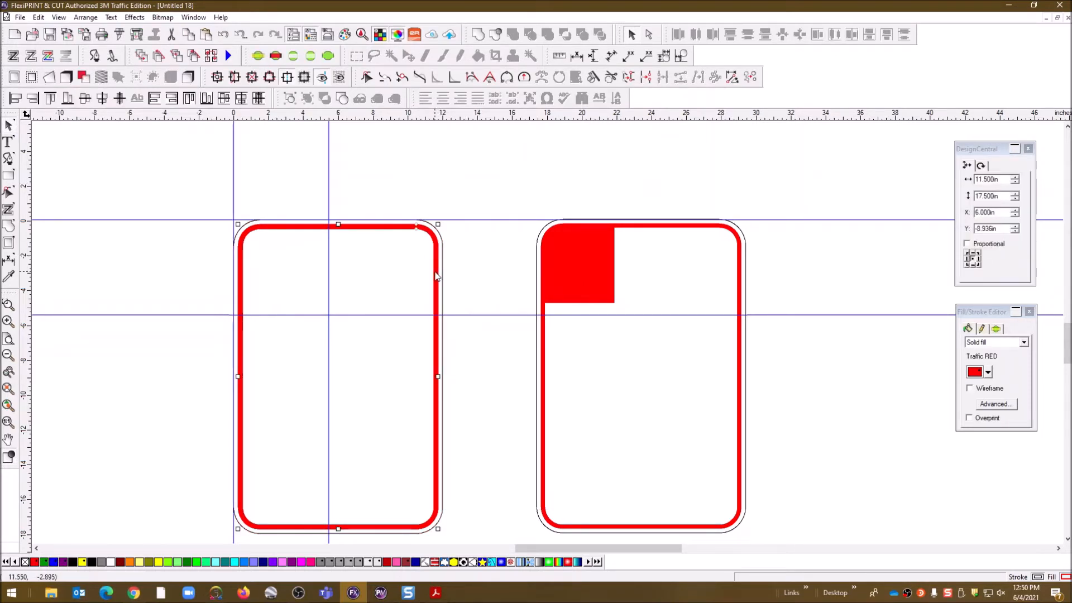
{"action": "right_click", "coordinate": [437, 276]}
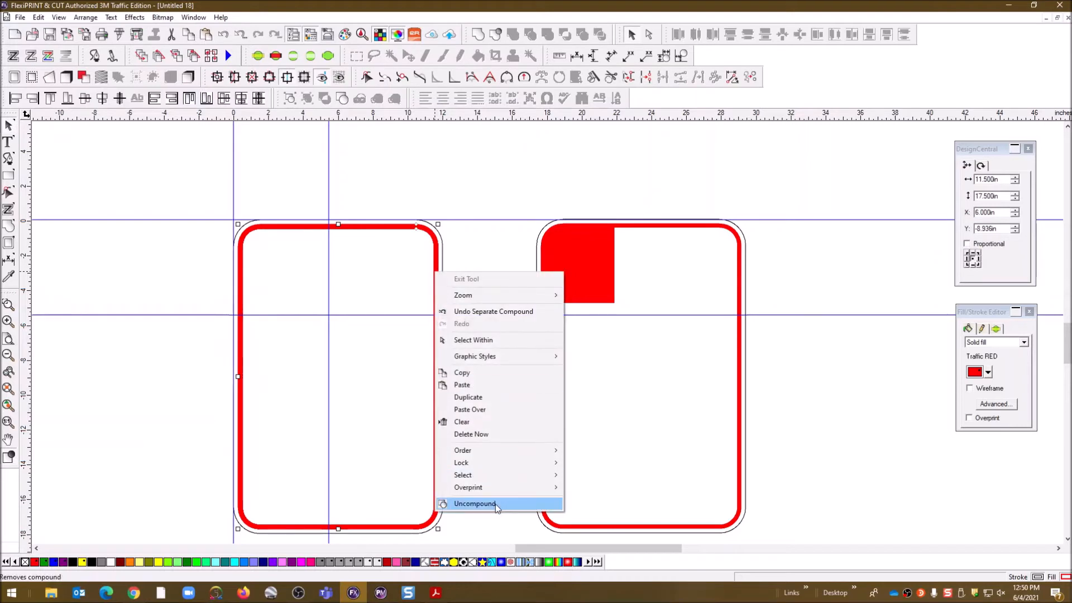
{"action": "left_click", "coordinate": [485, 502]}
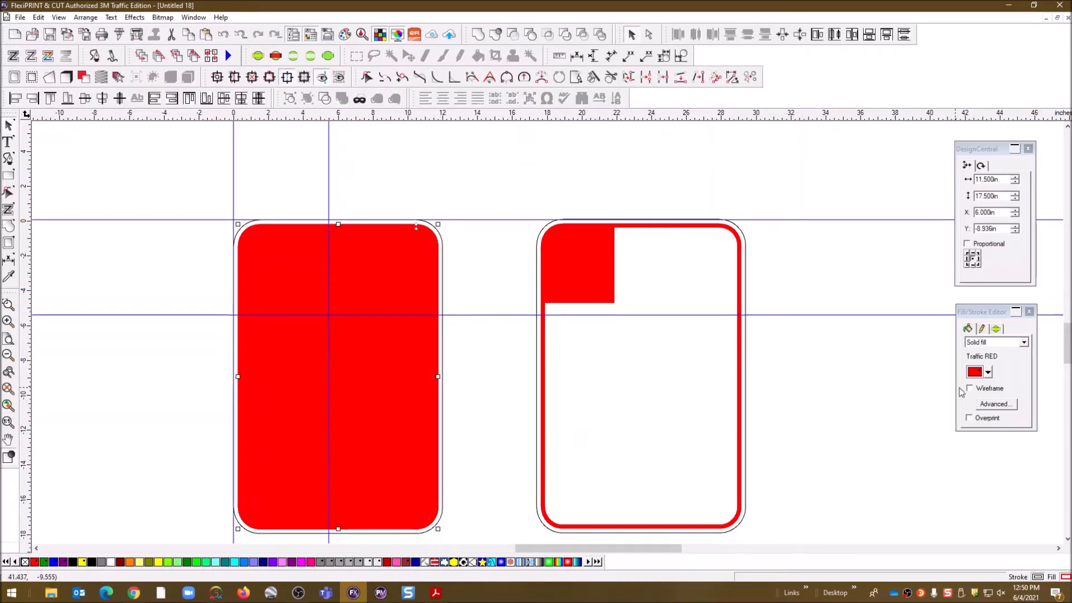
{"action": "left_click", "coordinate": [969, 388]}
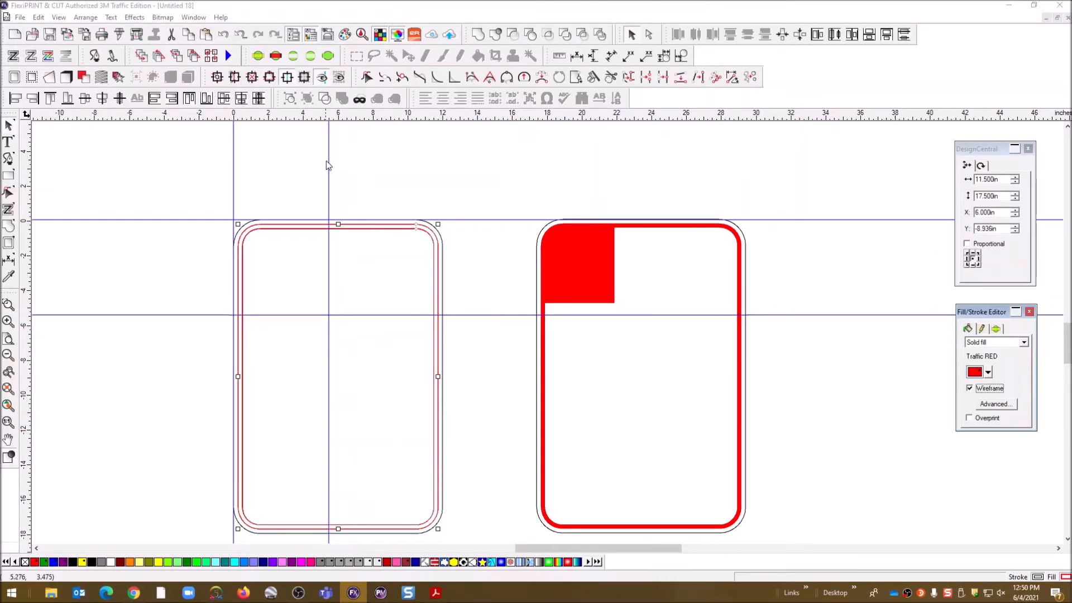
{"action": "left_click", "coordinate": [383, 169]}
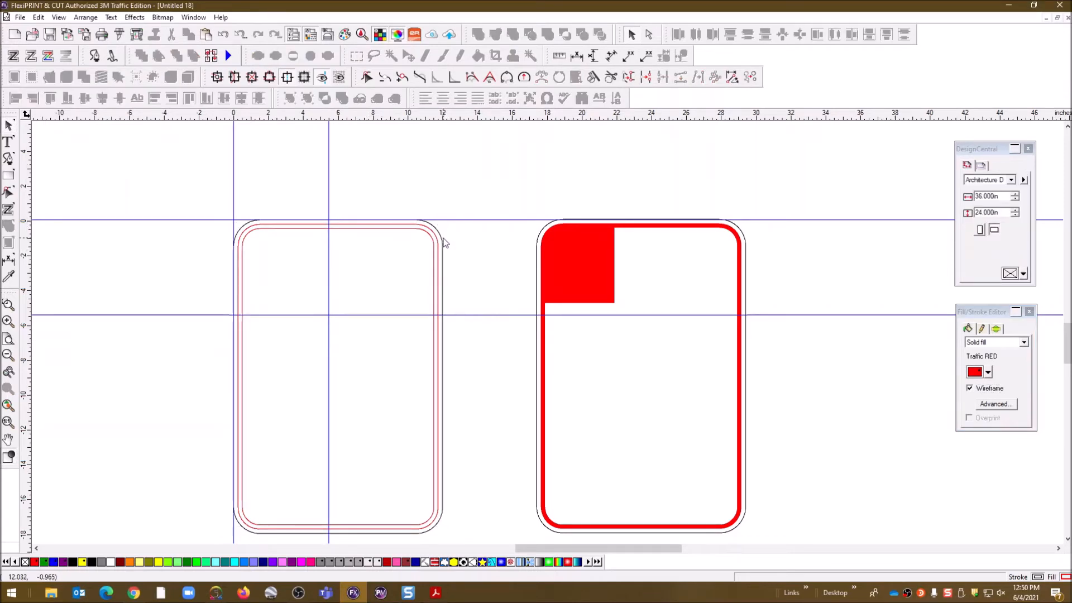
Zoom into the left sign's top, inspect its black and red outlines, and pick the Knife tool
{"action": "scroll", "coordinate": [444, 242], "scroll_direction": "up", "scroll_amount": 3}
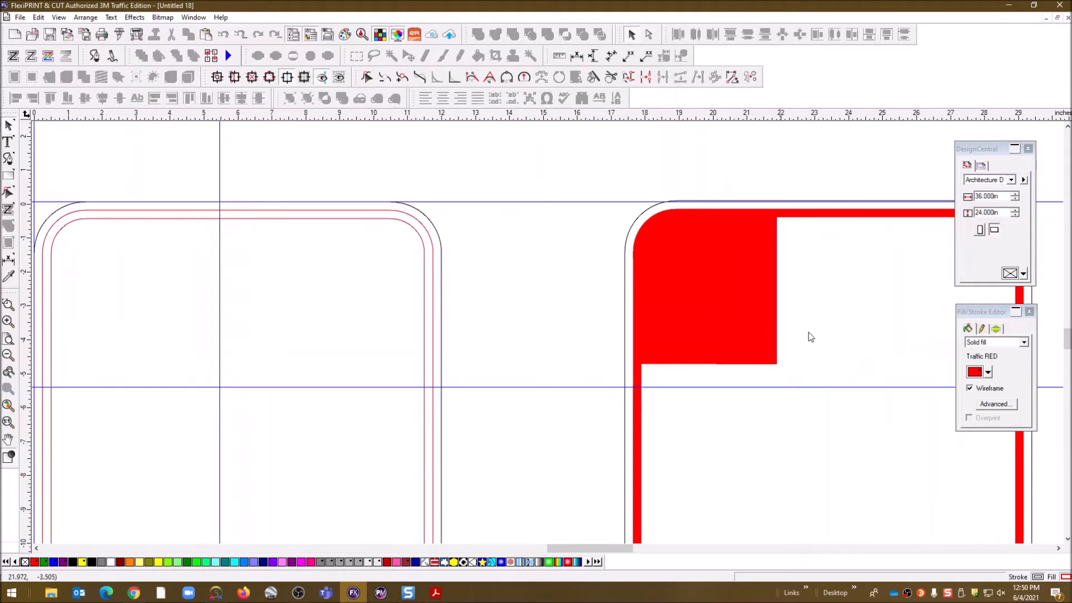
{"action": "left_click_drag", "start_coordinate": [1067, 339], "coordinate": [1067, 338]}
{"action": "left_click_drag", "start_coordinate": [615, 549], "coordinate": [588, 552]}
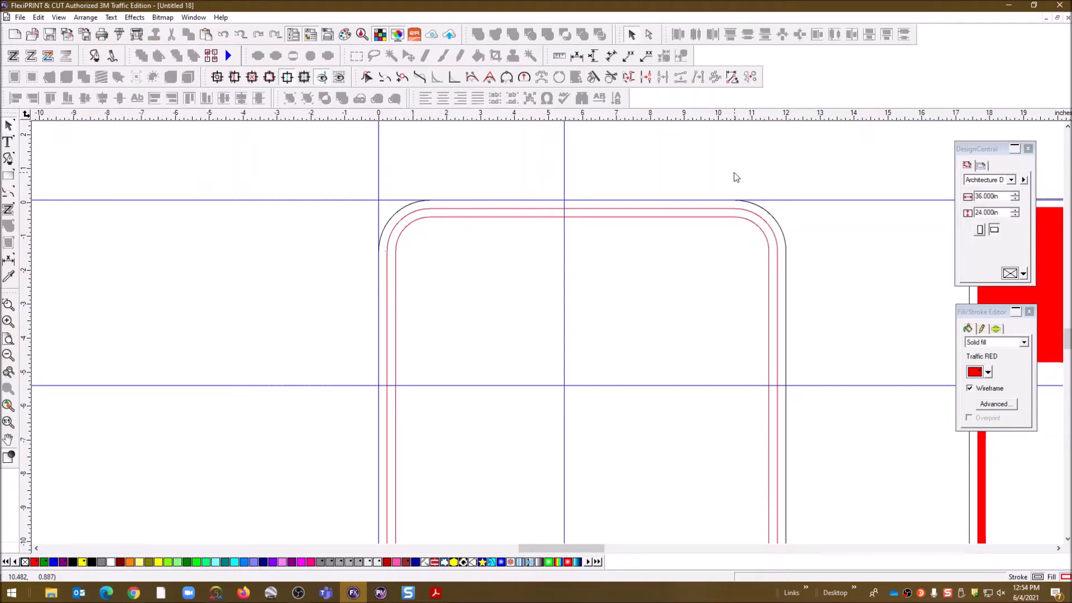
{"action": "left_click", "coordinate": [782, 234]}
{"action": "left_click", "coordinate": [777, 241]}
{"action": "left_click", "coordinate": [681, 283]}
{"action": "left_click", "coordinate": [593, 77]}
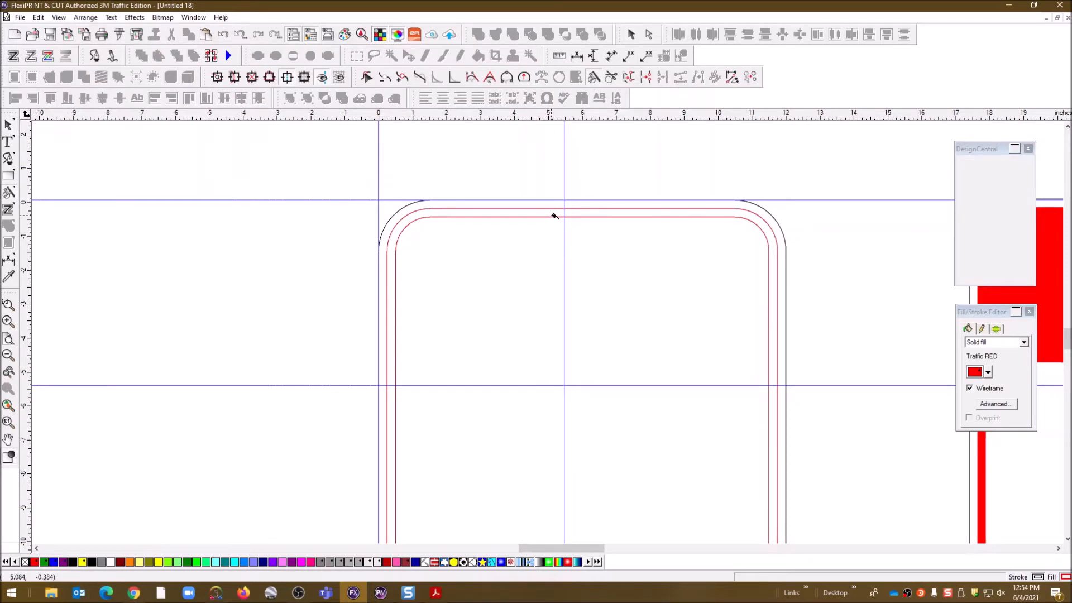
Cut off the inner red outline's top-left corner and delete that piece
{"action": "left_click", "coordinate": [485, 225]}
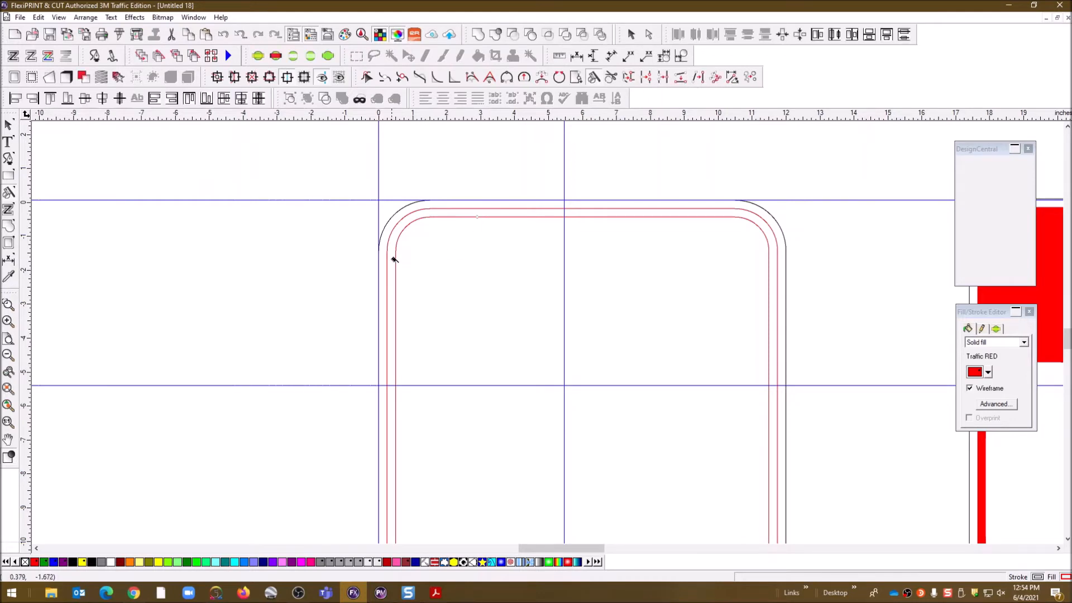
{"action": "left_click_drag", "start_coordinate": [408, 262], "coordinate": [410, 260]}
{"action": "left_click", "coordinate": [9, 124]}
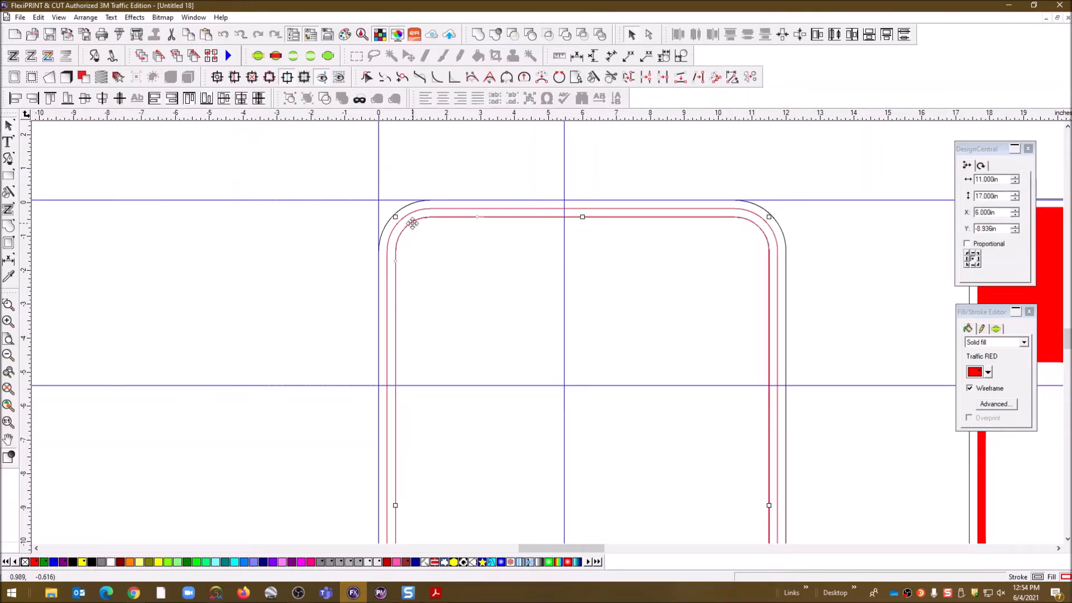
{"action": "left_click", "coordinate": [416, 232]}
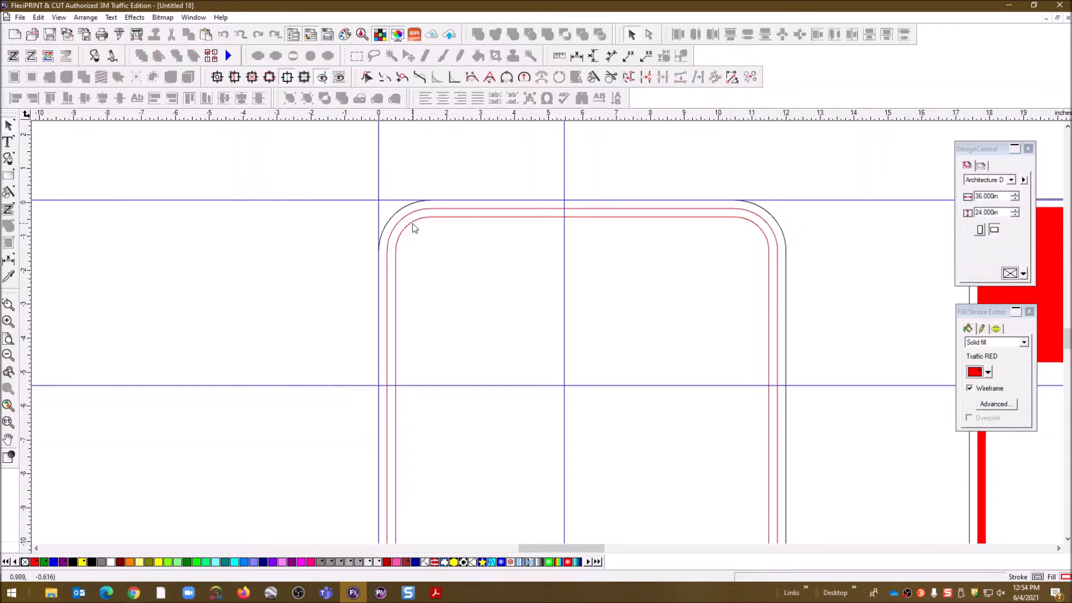
{"action": "key", "text": "Delete"}
Add a node at the guide intersection and pull the path end down into a vertical edge
{"action": "left_click", "coordinate": [490, 217]}
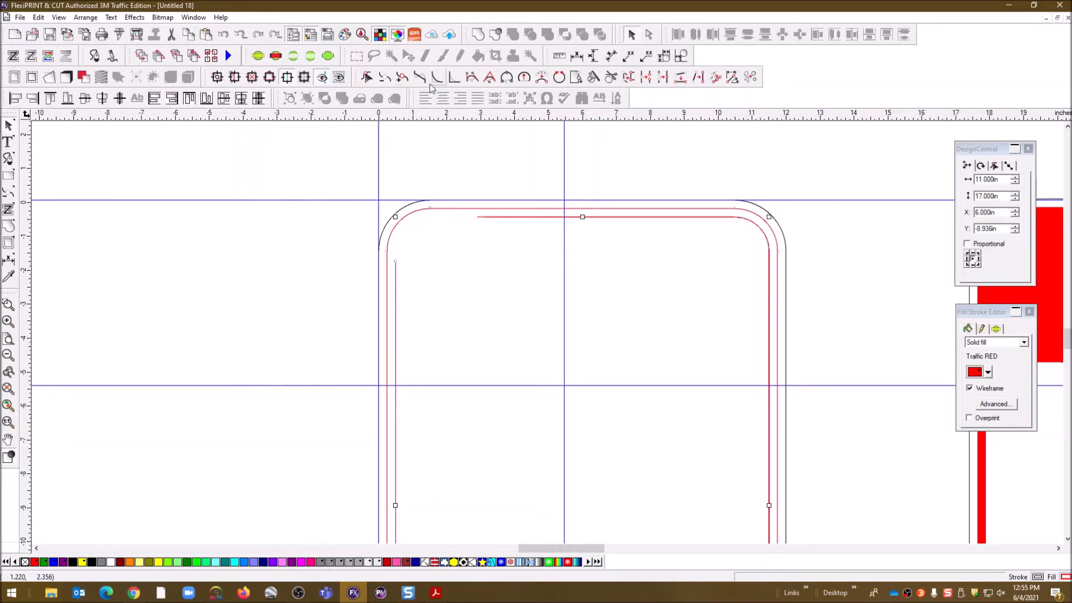
{"action": "left_click", "coordinate": [402, 76]}
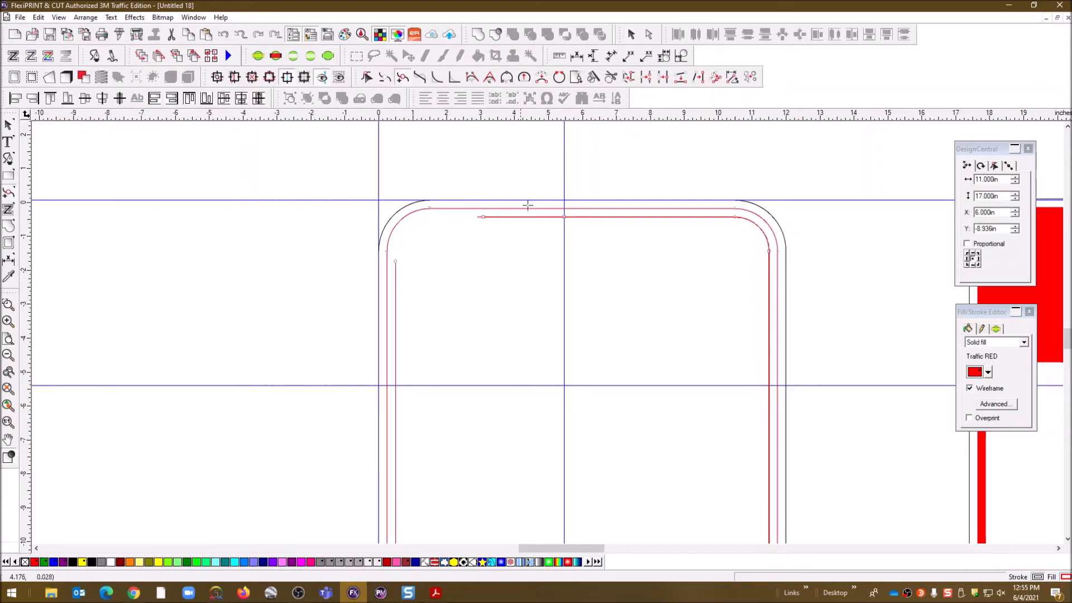
{"action": "left_click", "coordinate": [394, 385]}
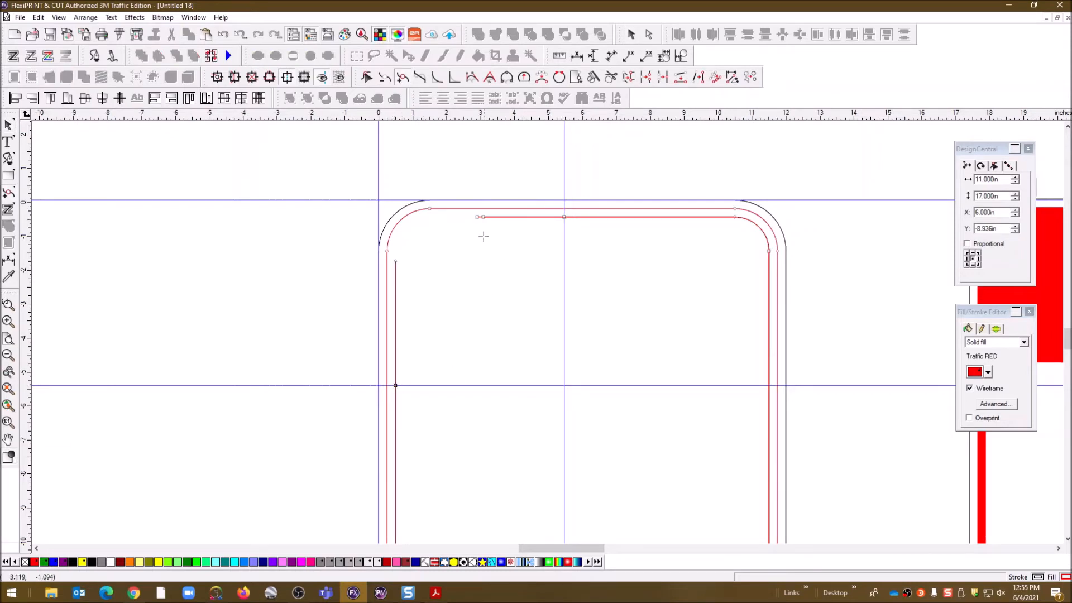
{"action": "left_click", "coordinate": [367, 78]}
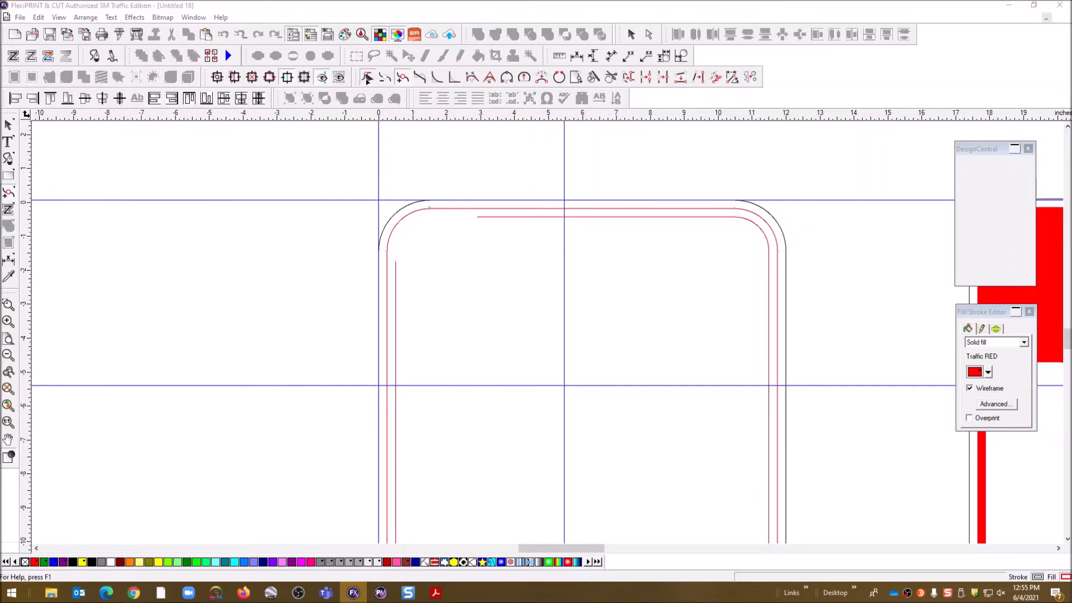
{"action": "left_click_drag", "start_coordinate": [483, 217], "coordinate": [564, 418]}
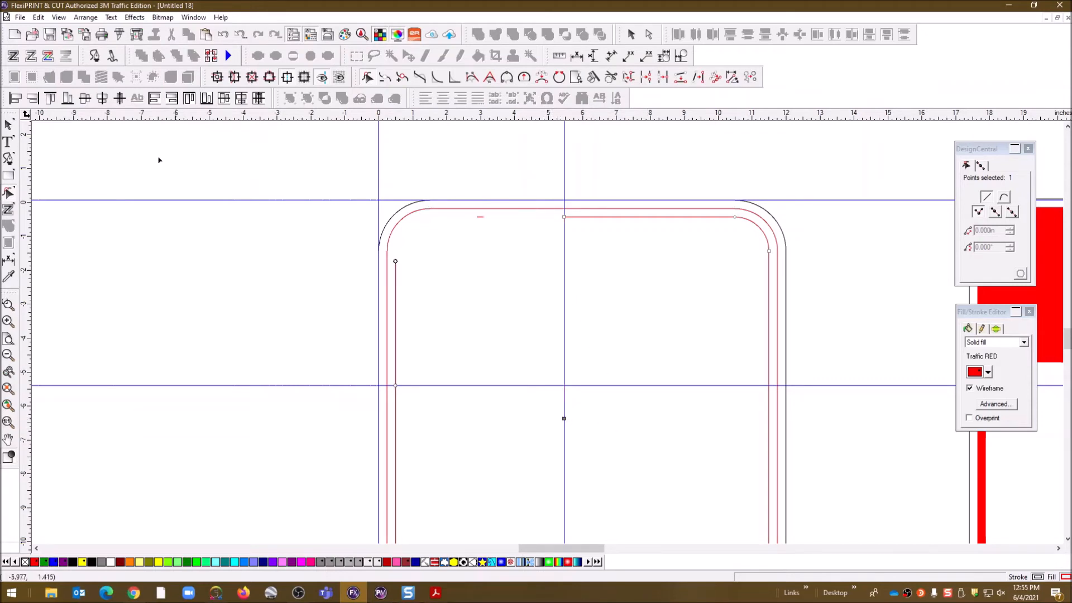
Move the vertical guide out to the left of the sign
{"action": "left_click", "coordinate": [8, 125]}
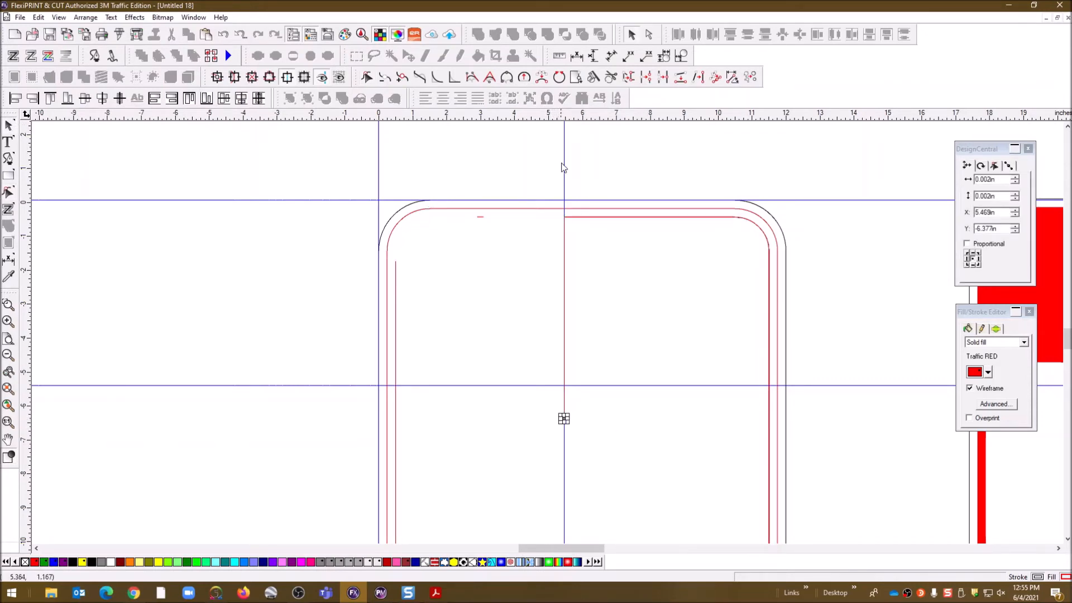
{"action": "left_click_drag", "start_coordinate": [564, 164], "coordinate": [576, 163]}
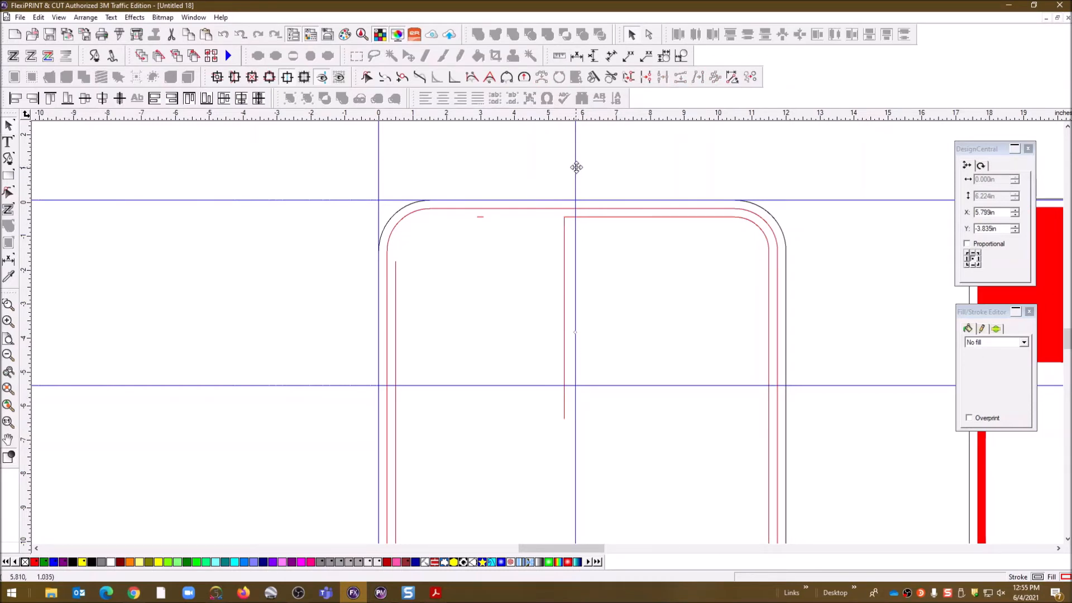
{"action": "left_click_drag", "start_coordinate": [574, 163], "coordinate": [286, 179]}
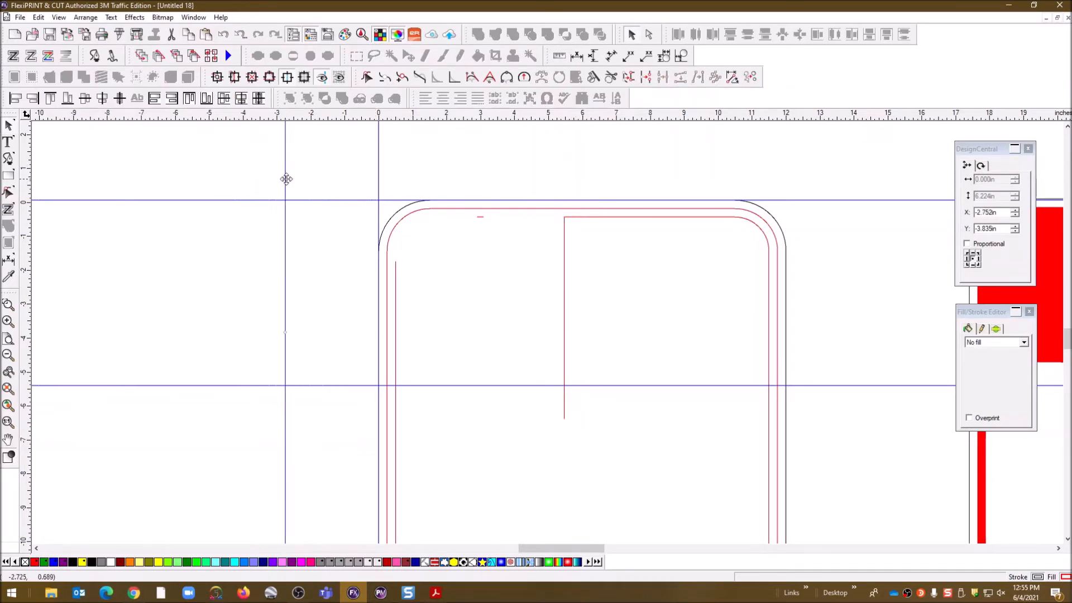
Remove the leftover segment on the inner red path's left end and raise the horizontal guide near the top border
{"action": "left_click", "coordinate": [395, 285]}
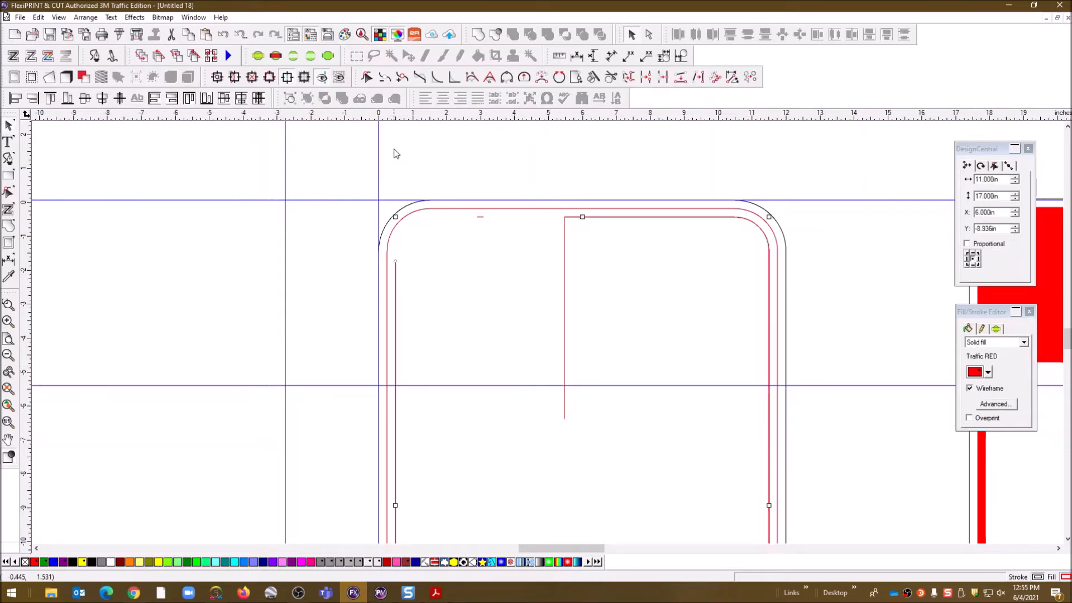
{"action": "left_click", "coordinate": [387, 79]}
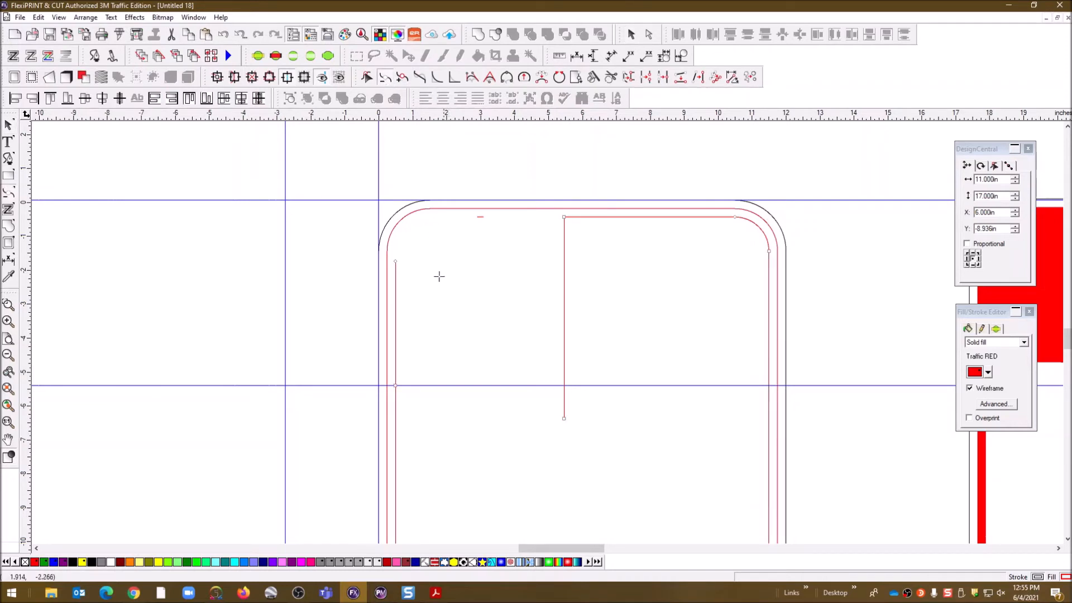
{"action": "left_click", "coordinate": [397, 262]}
{"action": "left_click", "coordinate": [8, 125]}
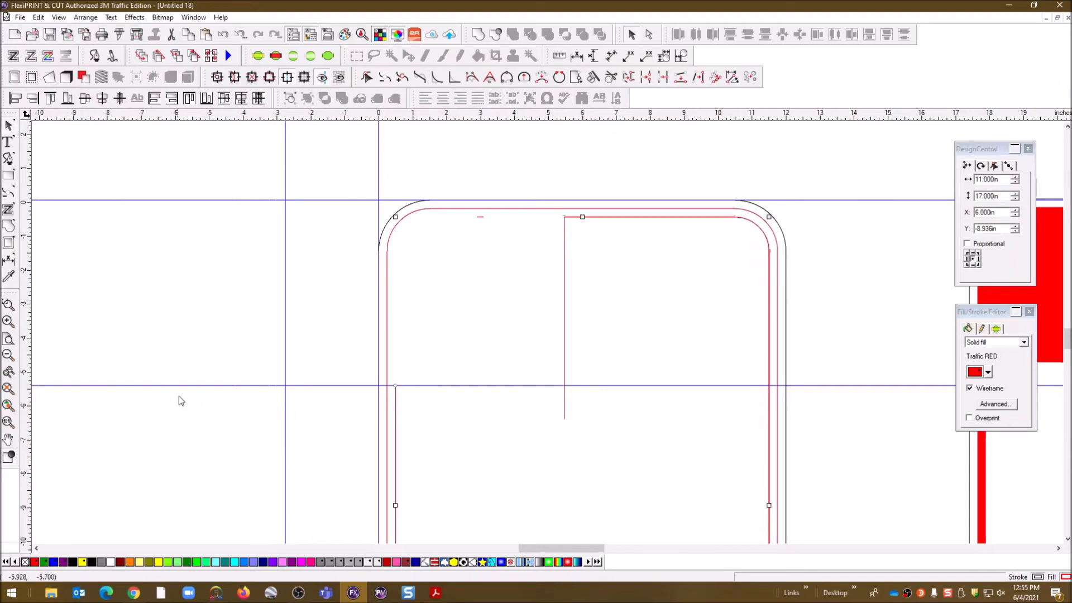
{"action": "left_click_drag", "start_coordinate": [186, 386], "coordinate": [212, 154]}
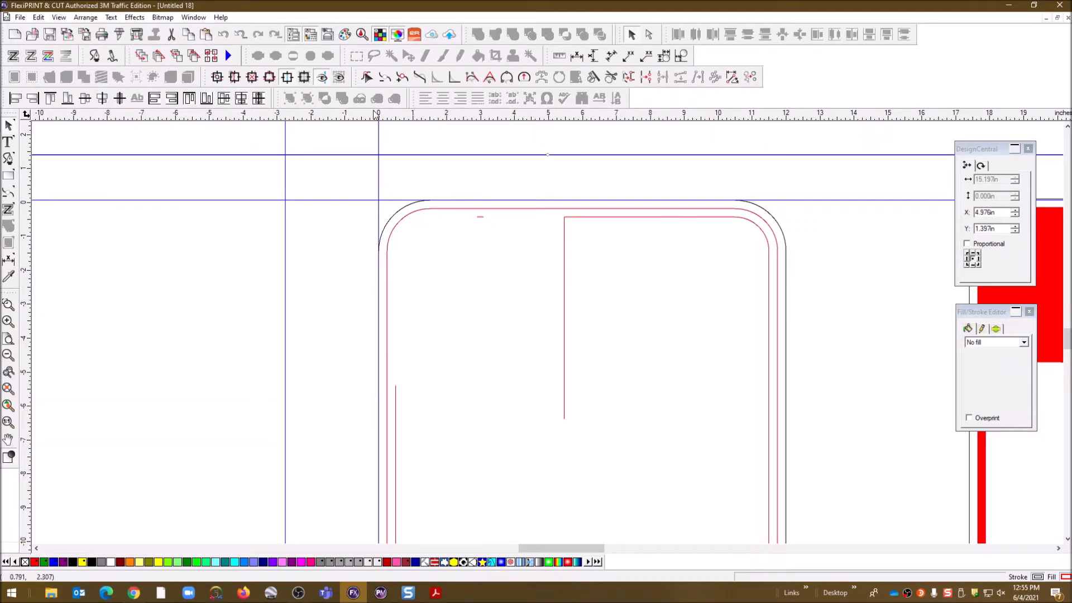
Knife-cut the red path along a guide at the corner block's bottom and delete the leftover segment
{"action": "left_click_drag", "start_coordinate": [233, 120], "coordinate": [275, 386]}
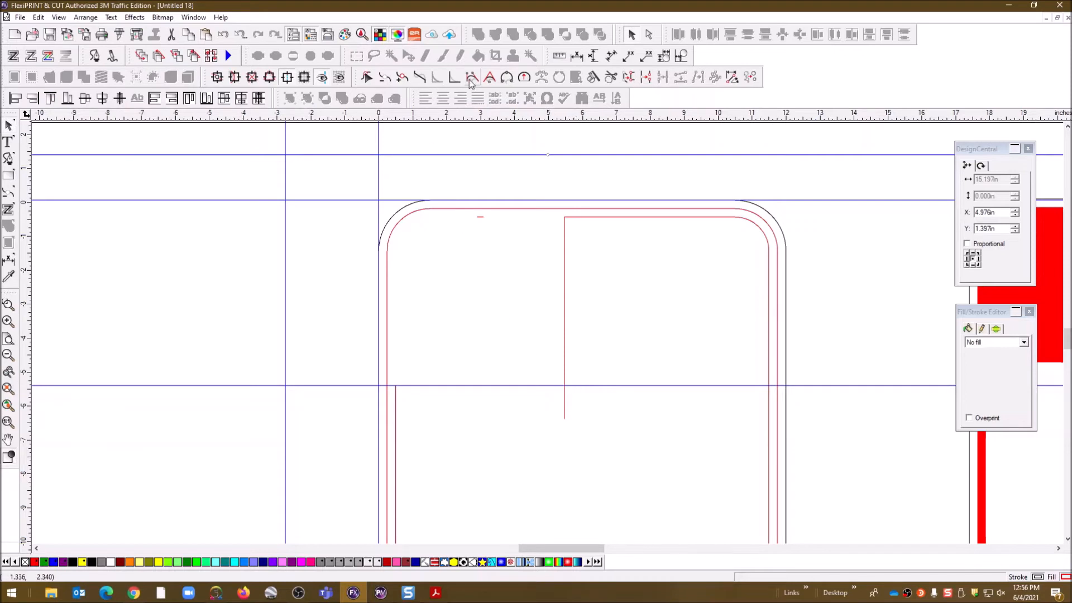
{"action": "left_click", "coordinate": [592, 80]}
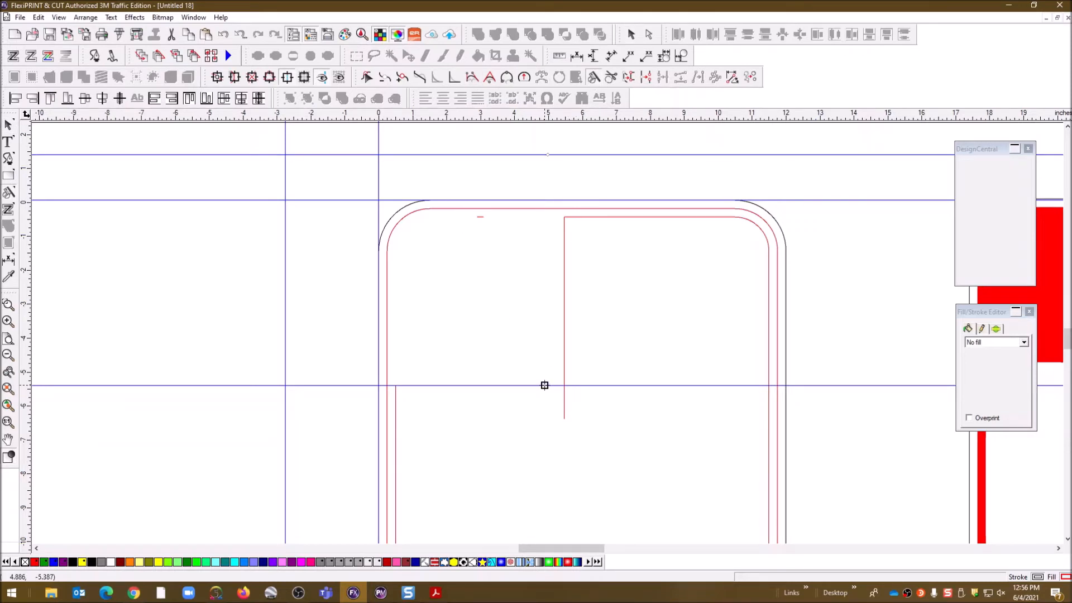
{"action": "left_click_drag", "start_coordinate": [545, 385], "coordinate": [612, 385]}
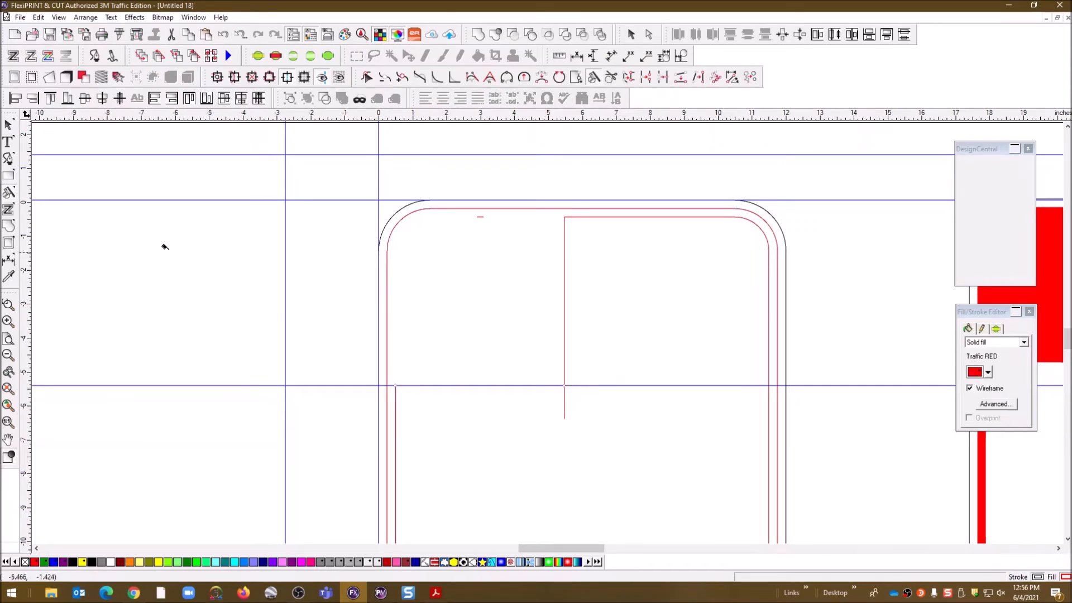
{"action": "left_click", "coordinate": [8, 125]}
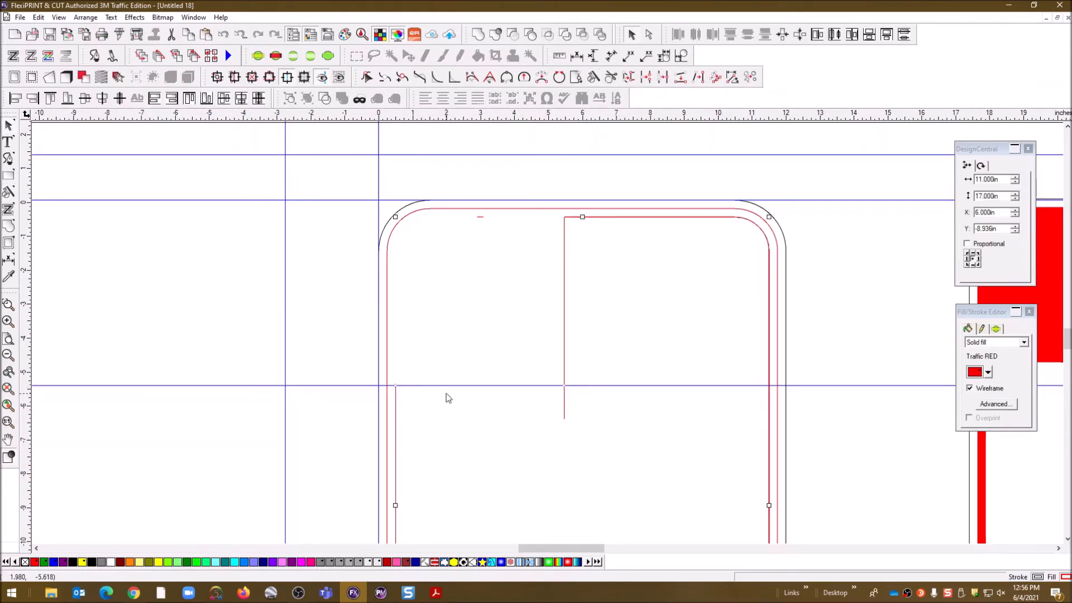
{"action": "left_click_drag", "start_coordinate": [452, 385], "coordinate": [445, 191]}
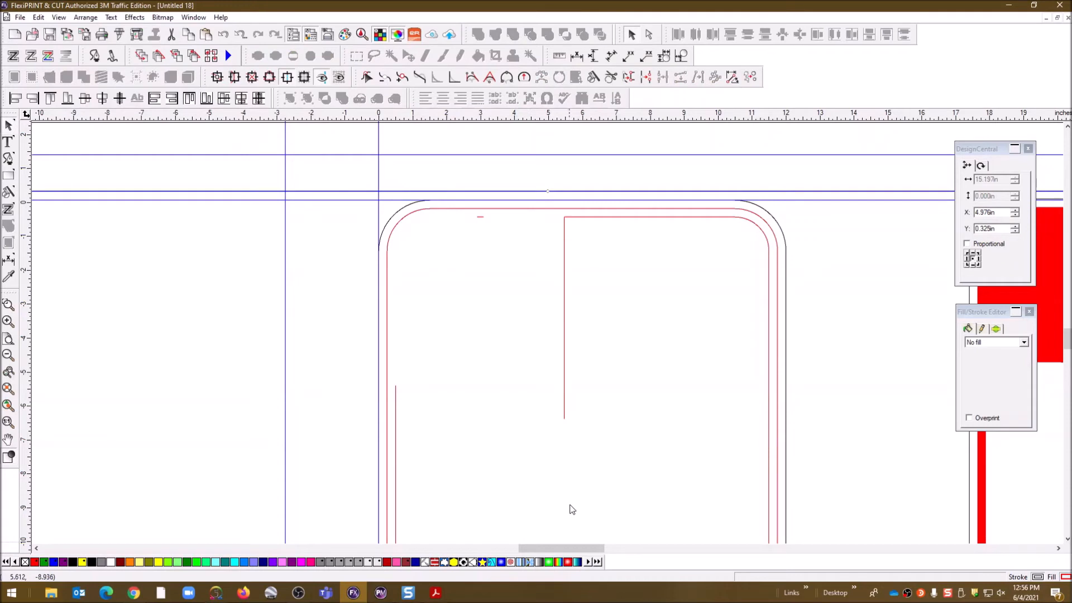
{"action": "left_click", "coordinate": [563, 417]}
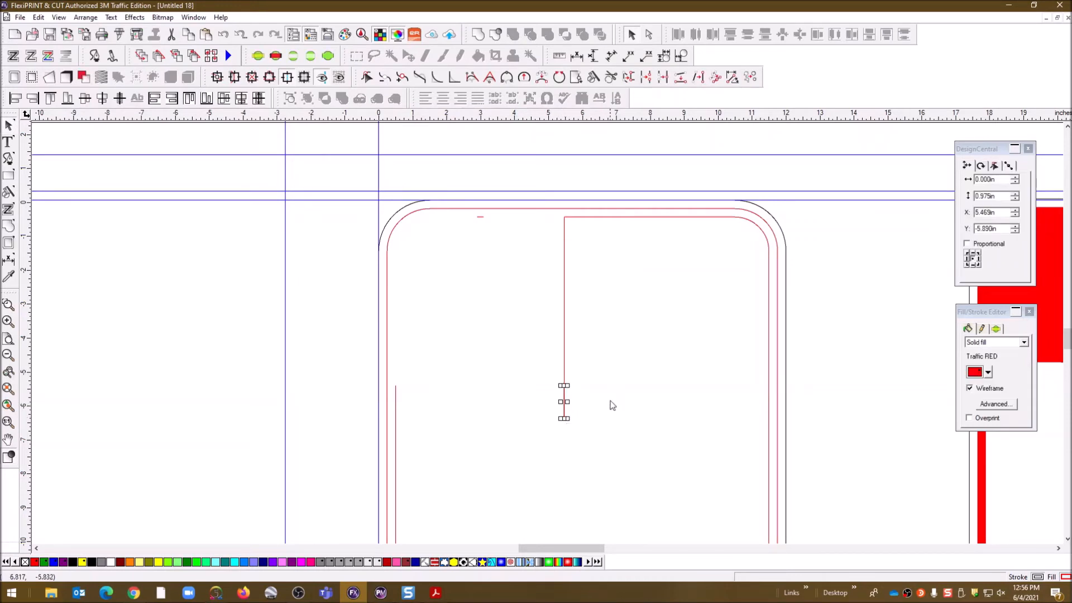
{"action": "key", "text": "Delete"}
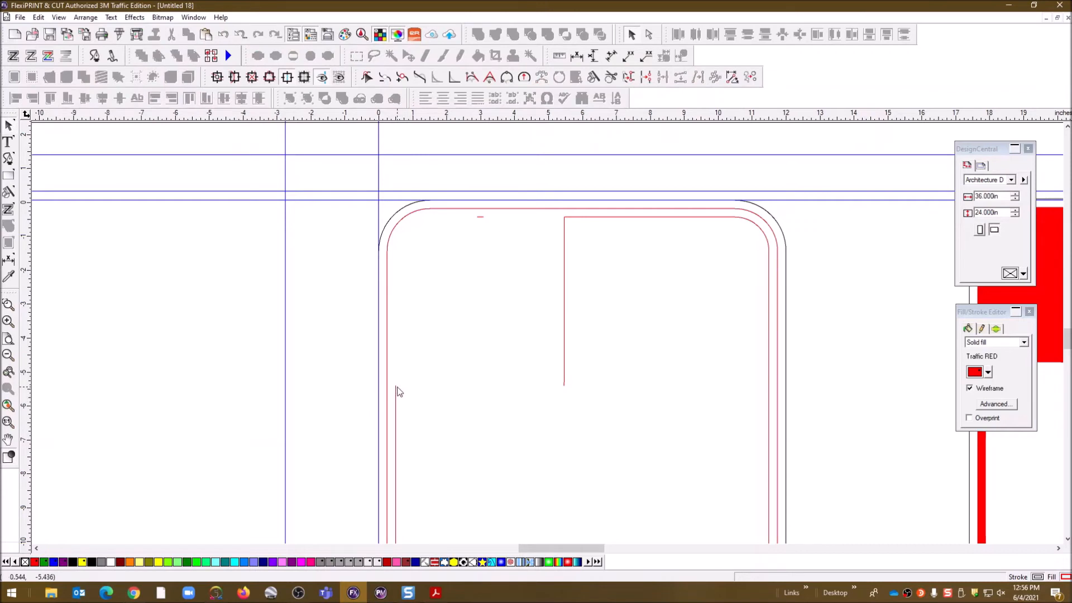
Join the two open inner red paths to close them around the corner notch
{"action": "left_click", "coordinate": [395, 389]}
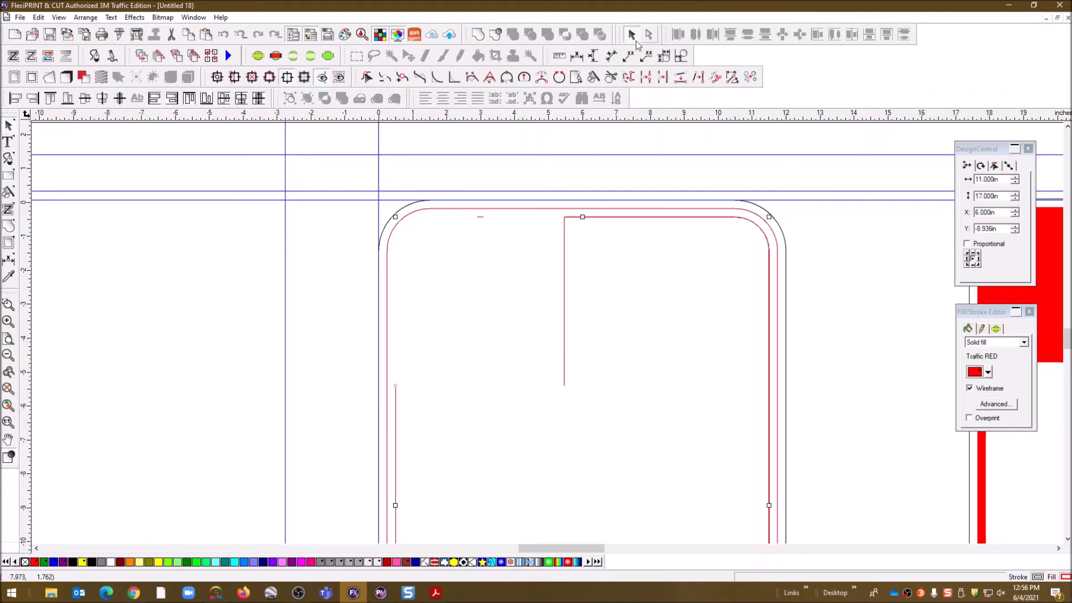
{"action": "left_click", "coordinate": [664, 77]}
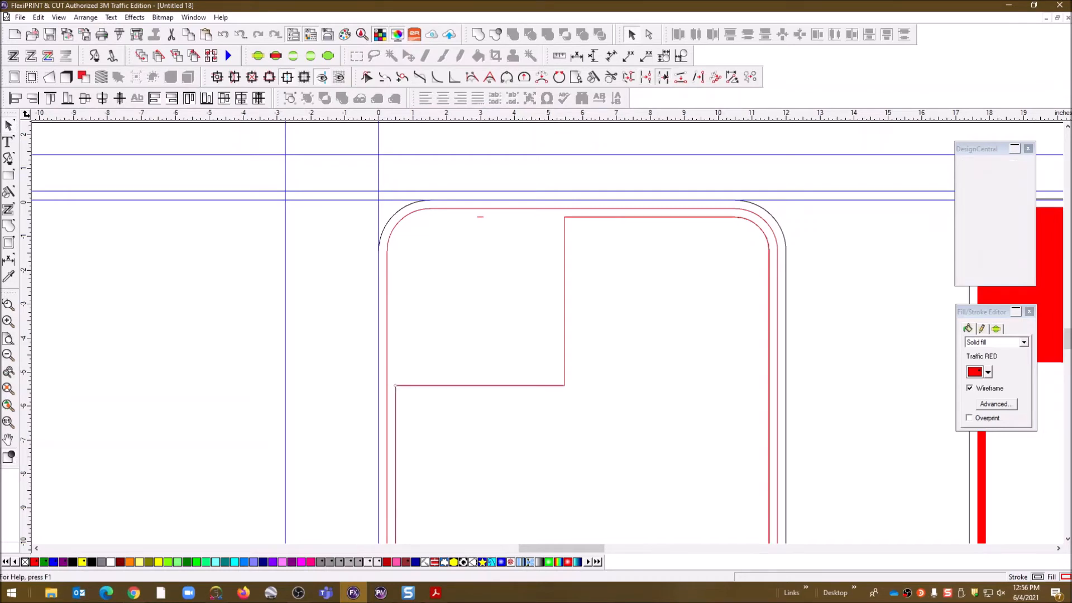
{"action": "left_click", "coordinate": [245, 316]}
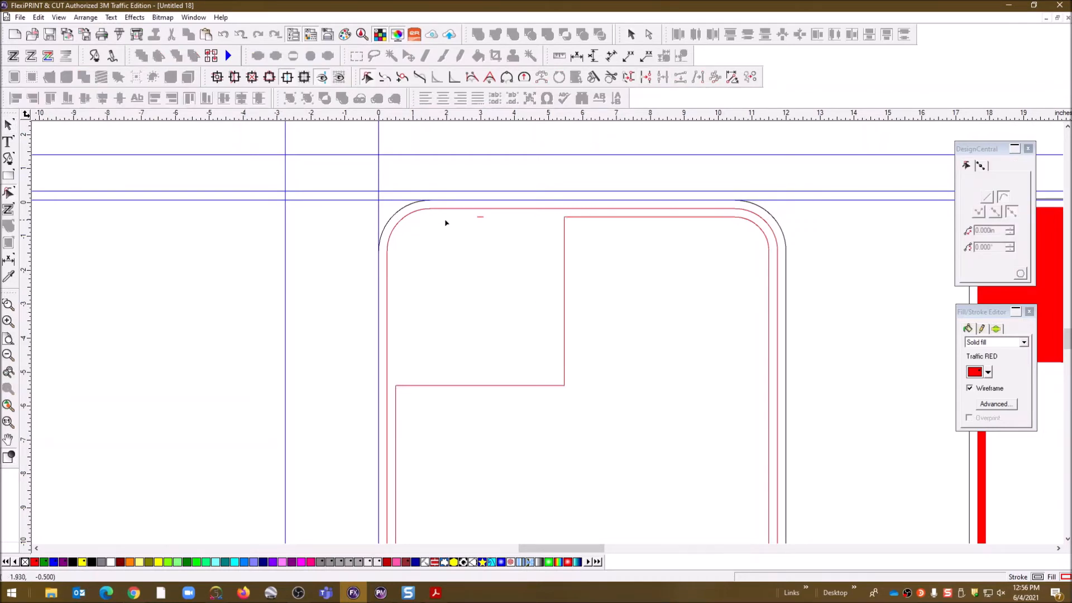
{"action": "left_click", "coordinate": [480, 217]}
{"action": "left_click", "coordinate": [492, 243]}
Bring the new sign into view beside the red reference sign and leave node editing
{"action": "scroll", "coordinate": [850, 273], "scroll_direction": "down", "scroll_amount": 1}
{"action": "scroll", "coordinate": [851, 273], "scroll_direction": "down", "scroll_amount": 1}
{"action": "left_click_drag", "start_coordinate": [597, 548], "coordinate": [631, 546]}
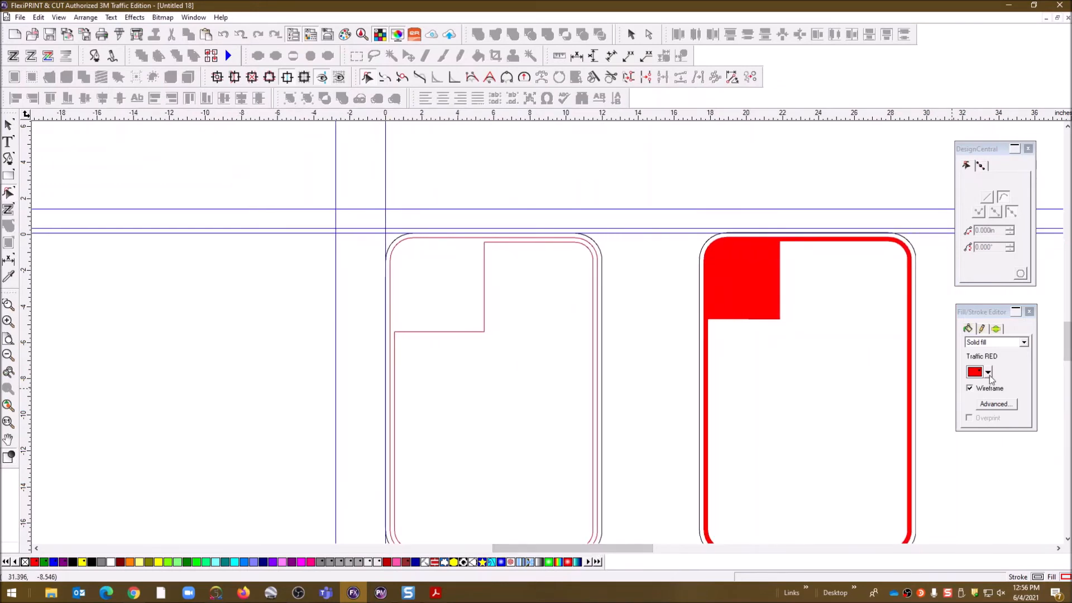
{"action": "left_click_drag", "start_coordinate": [1067, 336], "coordinate": [1067, 341]}
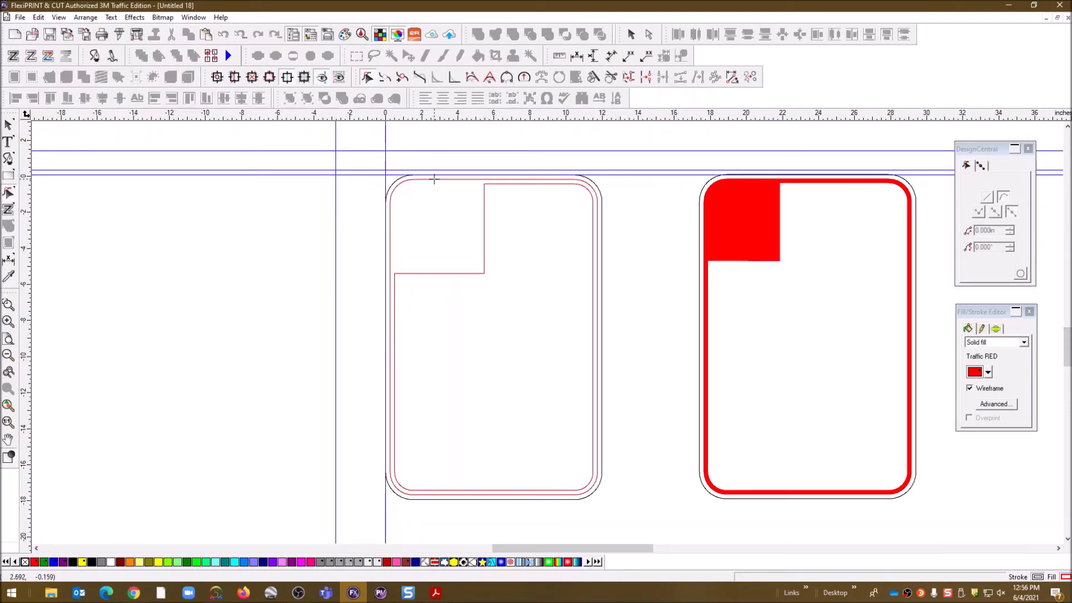
{"action": "left_click", "coordinate": [9, 125]}
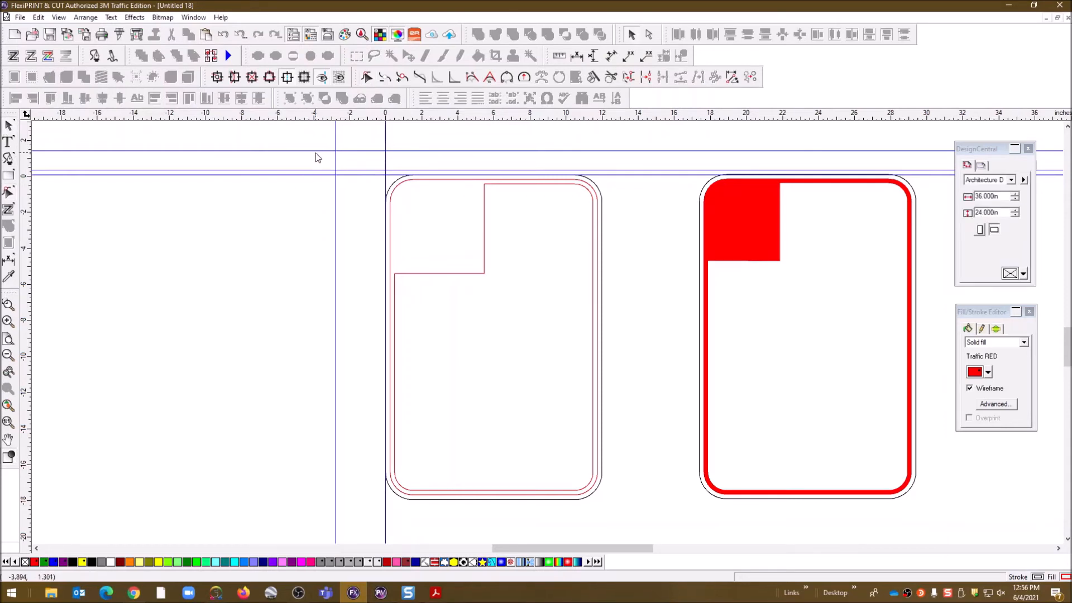
Delete all the horizontal and vertical guidelines around the sign
{"action": "left_click_drag", "start_coordinate": [311, 151], "coordinate": [312, 175]}
{"action": "left_click", "coordinate": [312, 176]}
{"action": "key", "text": "Delete"}
{"action": "left_click", "coordinate": [385, 146]}
{"action": "key", "text": "Delete"}
{"action": "left_click", "coordinate": [336, 168]}
{"action": "key", "text": "Delete"}
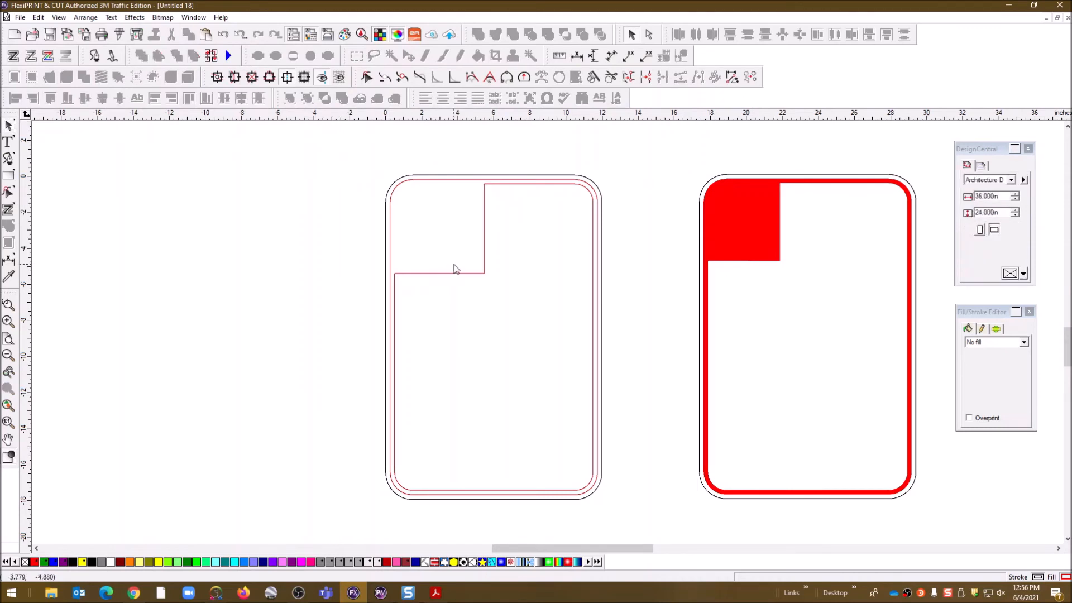
Change the left sign's inner shape fill from Traffic RED to White, then select the whole left sign
{"action": "left_click", "coordinate": [483, 208]}
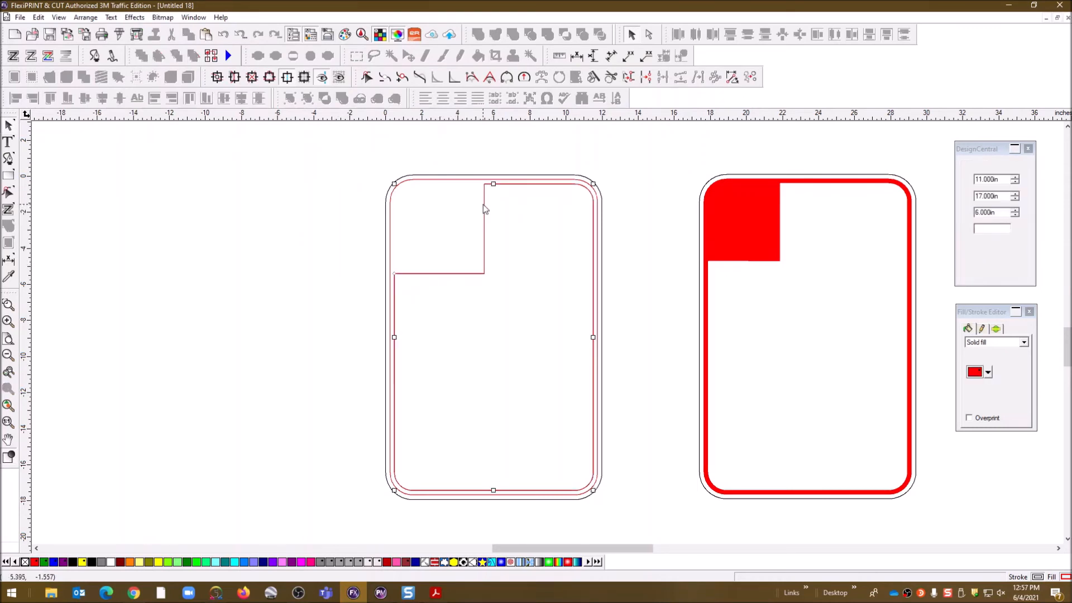
{"action": "left_click", "coordinate": [988, 372]}
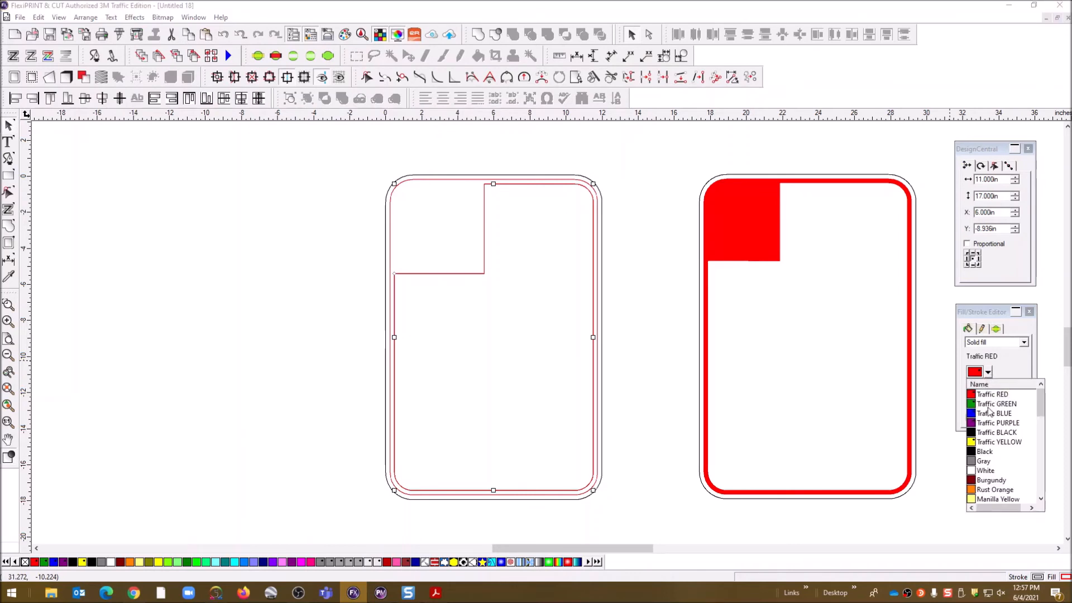
{"action": "left_click", "coordinate": [985, 470]}
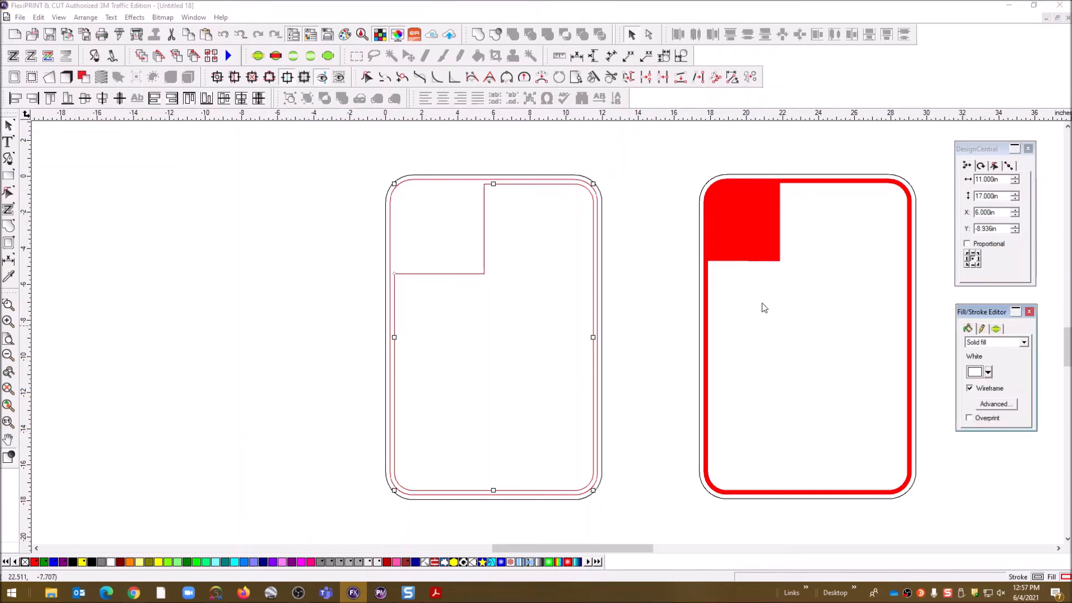
{"action": "left_click", "coordinate": [642, 166]}
{"action": "left_click_drag", "start_coordinate": [421, 195], "coordinate": [507, 234]}
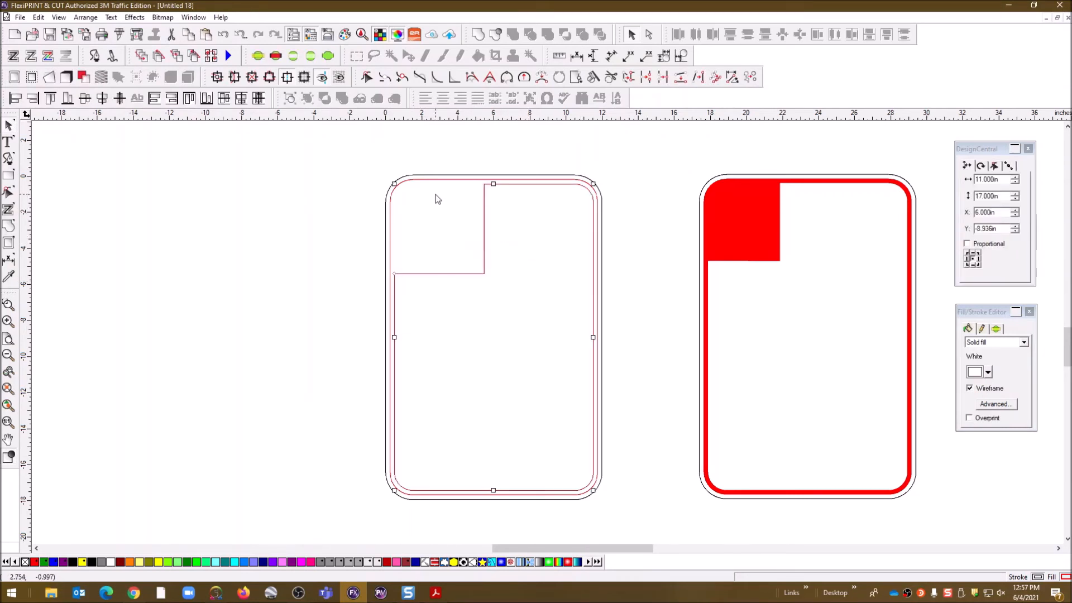
Bring the selected sign shapes to the front with Arrange > Order > To Front
{"action": "left_click", "coordinate": [135, 17]}
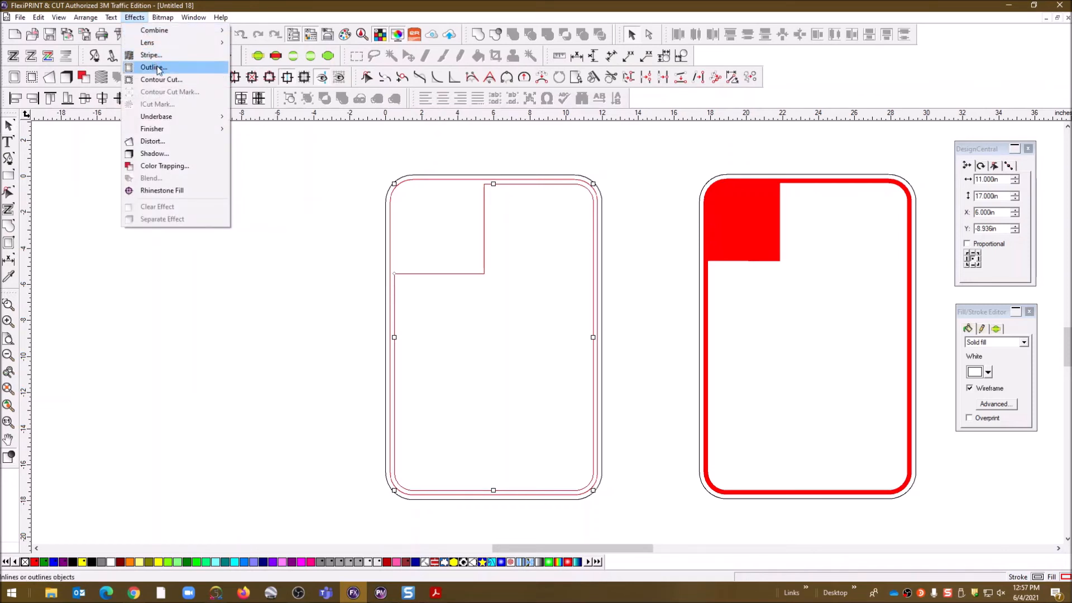
{"action": "mouse_move", "coordinate": [85, 18]}
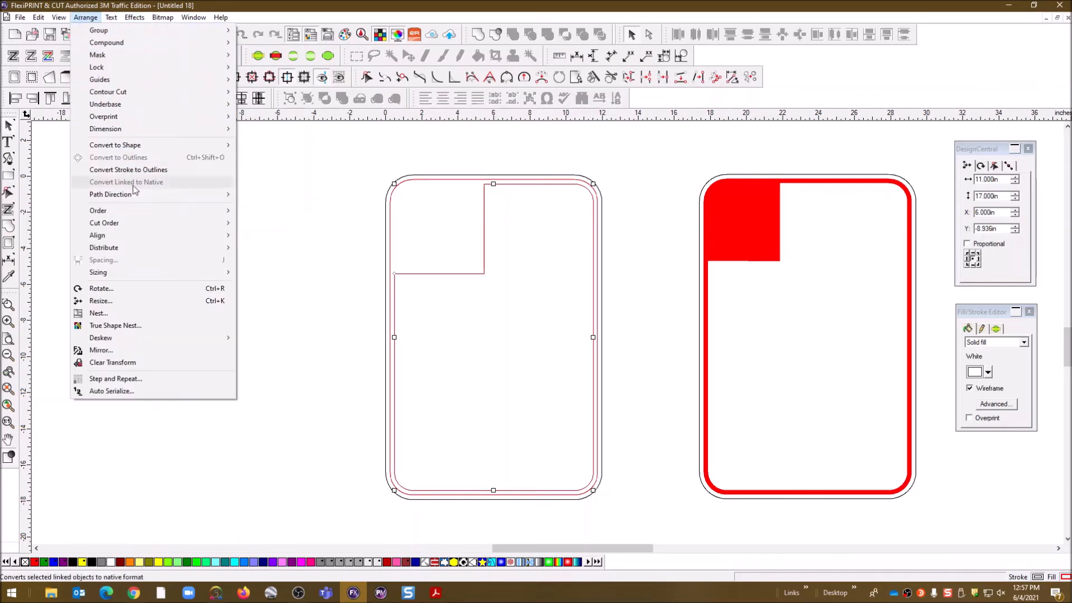
{"action": "mouse_move", "coordinate": [132, 212]}
{"action": "left_click", "coordinate": [265, 210]}
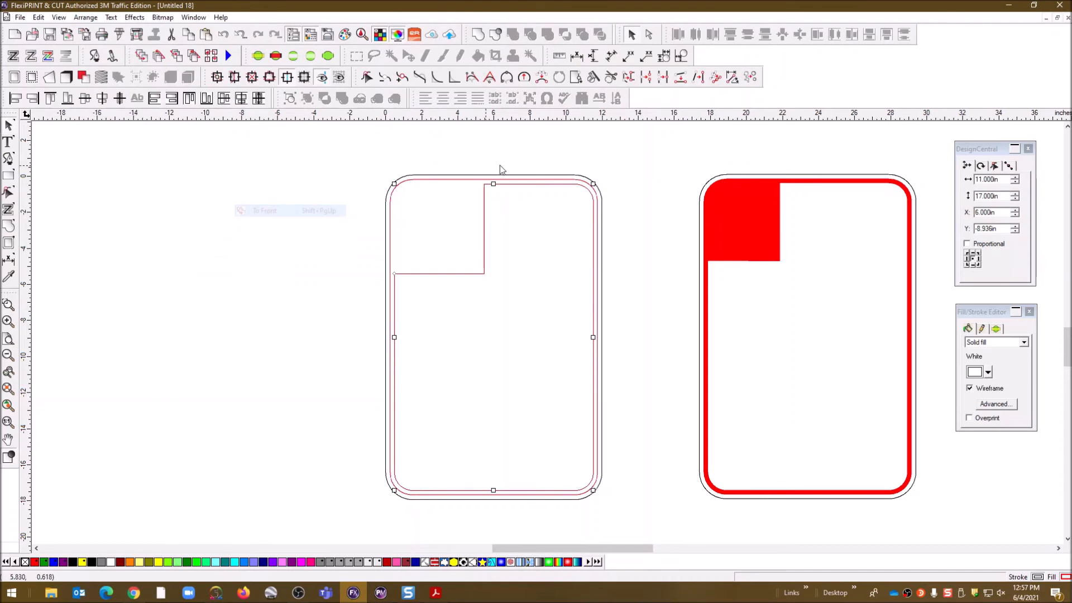
Turn off Wireframe for the outer outline and inner rounded rectangle so they render filled
{"action": "left_click", "coordinate": [475, 179]}
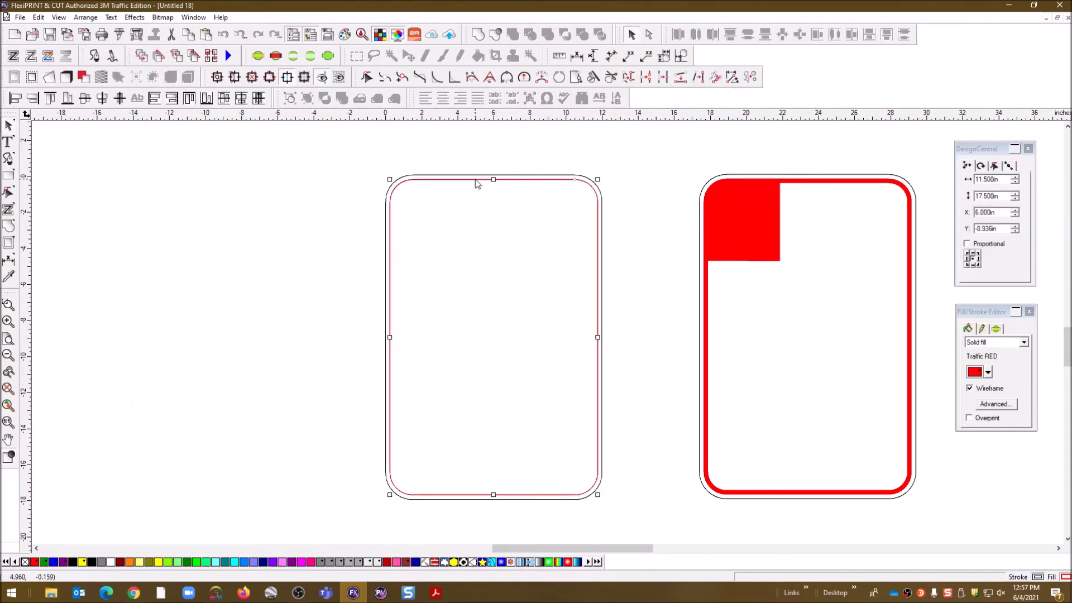
{"action": "left_click", "coordinate": [970, 387]}
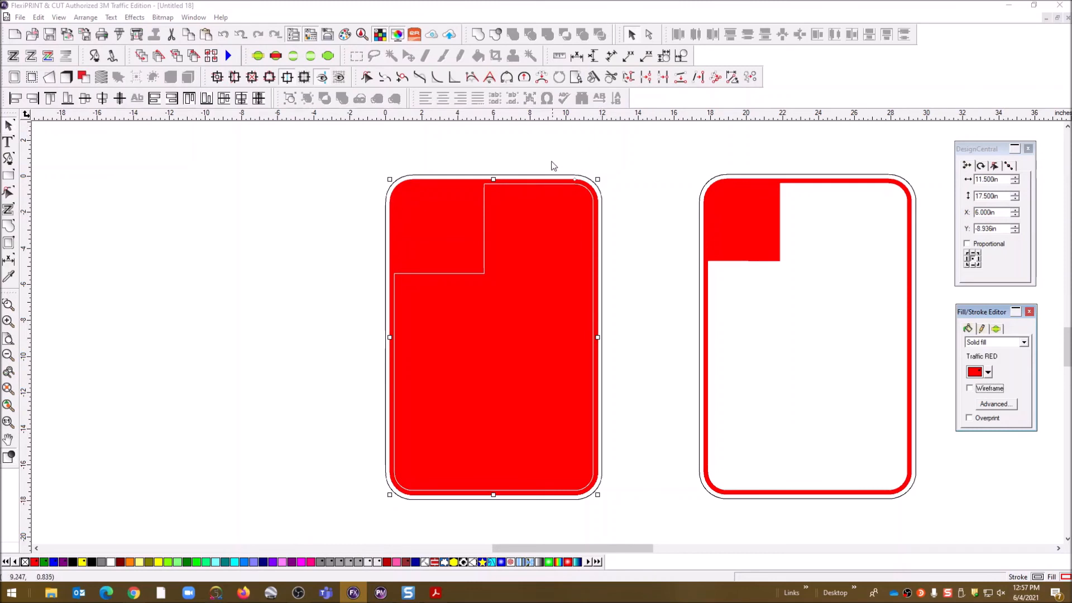
{"action": "left_click", "coordinate": [531, 178]}
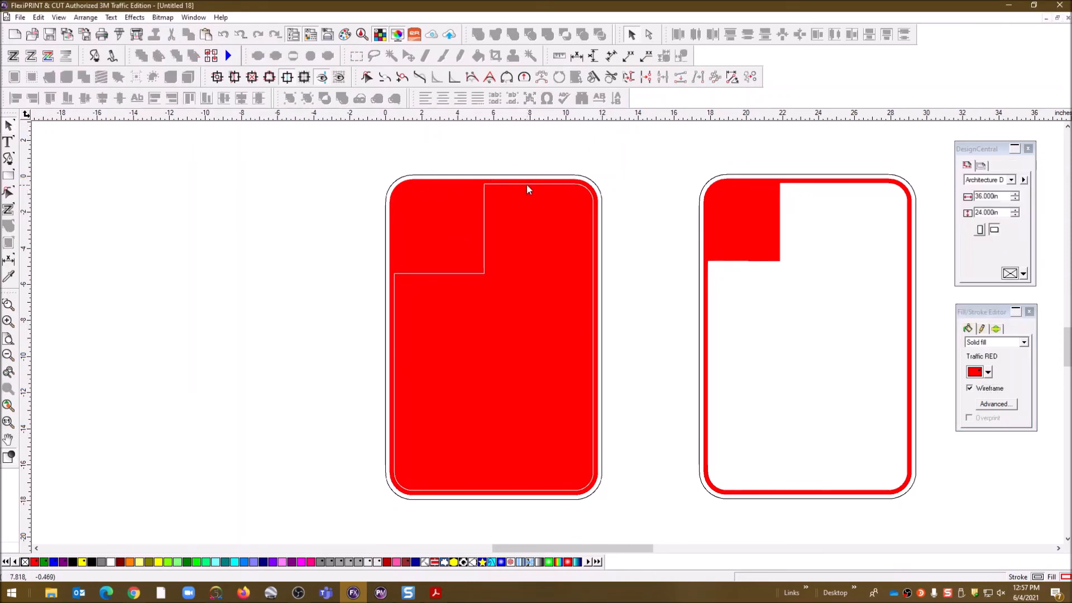
{"action": "left_click", "coordinate": [527, 183]}
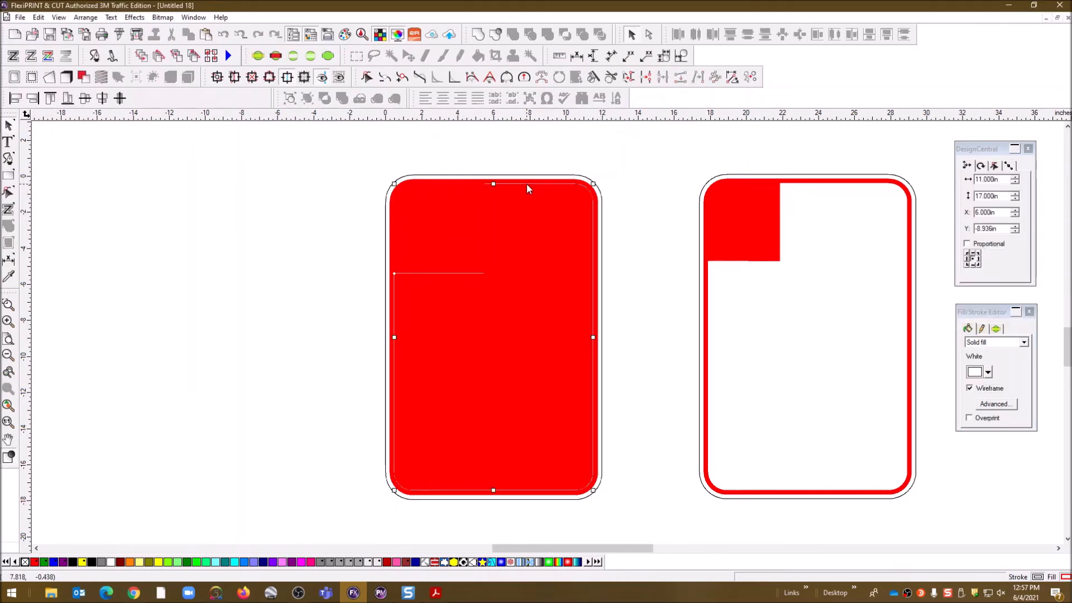
{"action": "left_click", "coordinate": [969, 388]}
{"action": "left_click", "coordinate": [659, 169]}
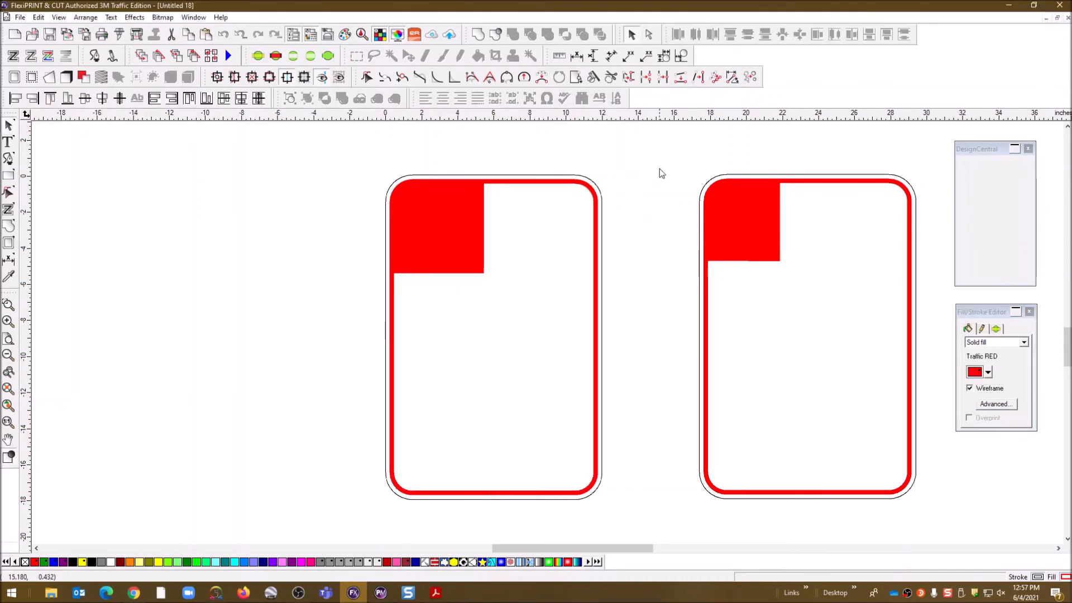